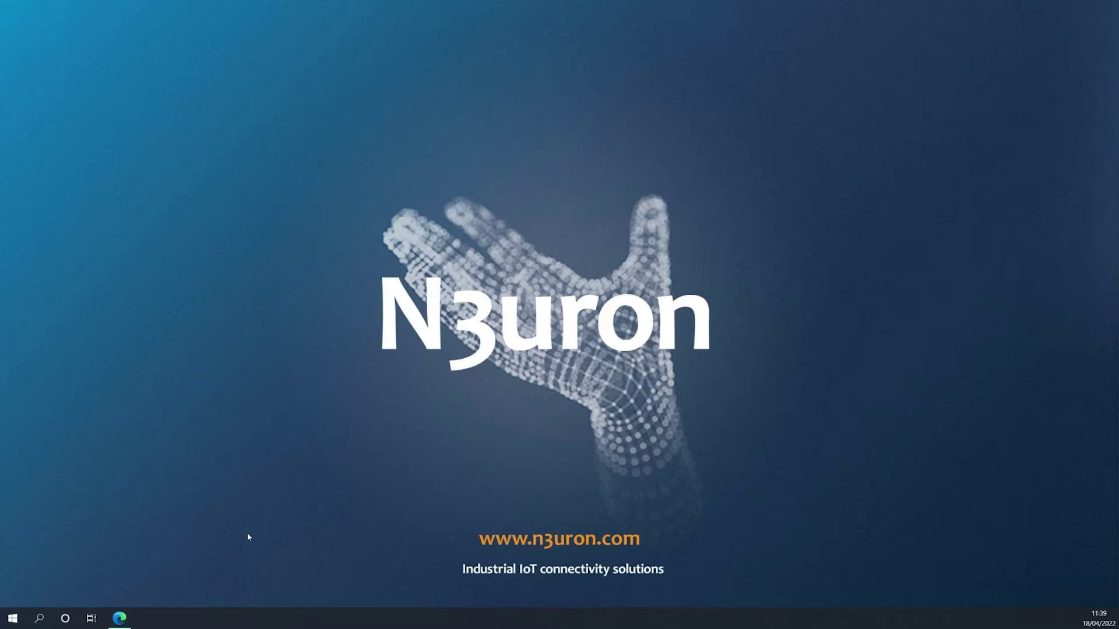
left_click(120, 618)
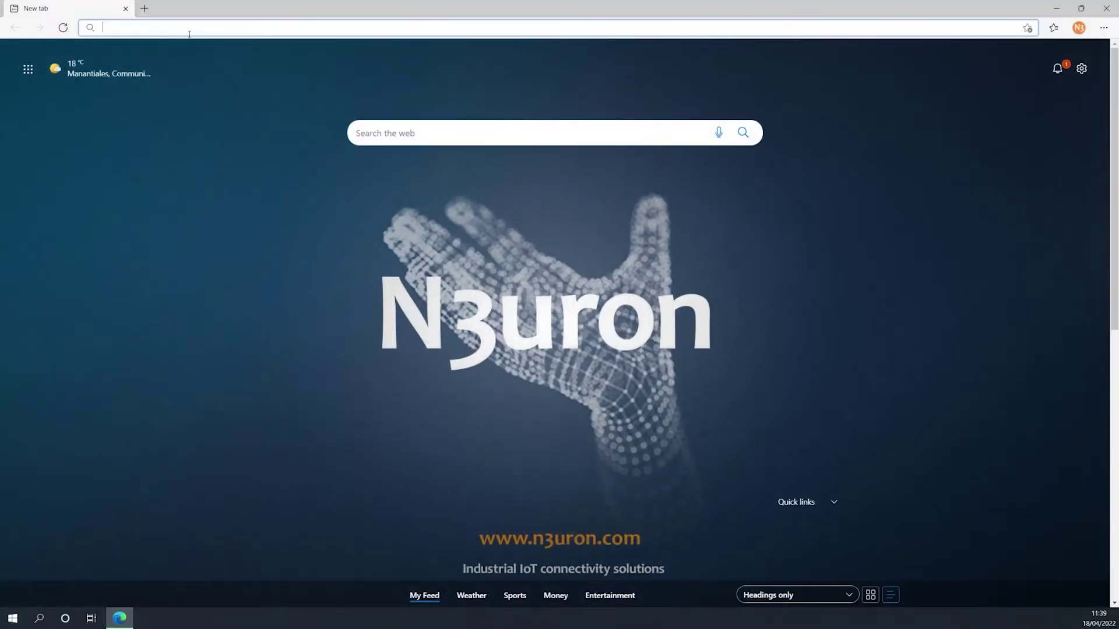
type("10.101.")
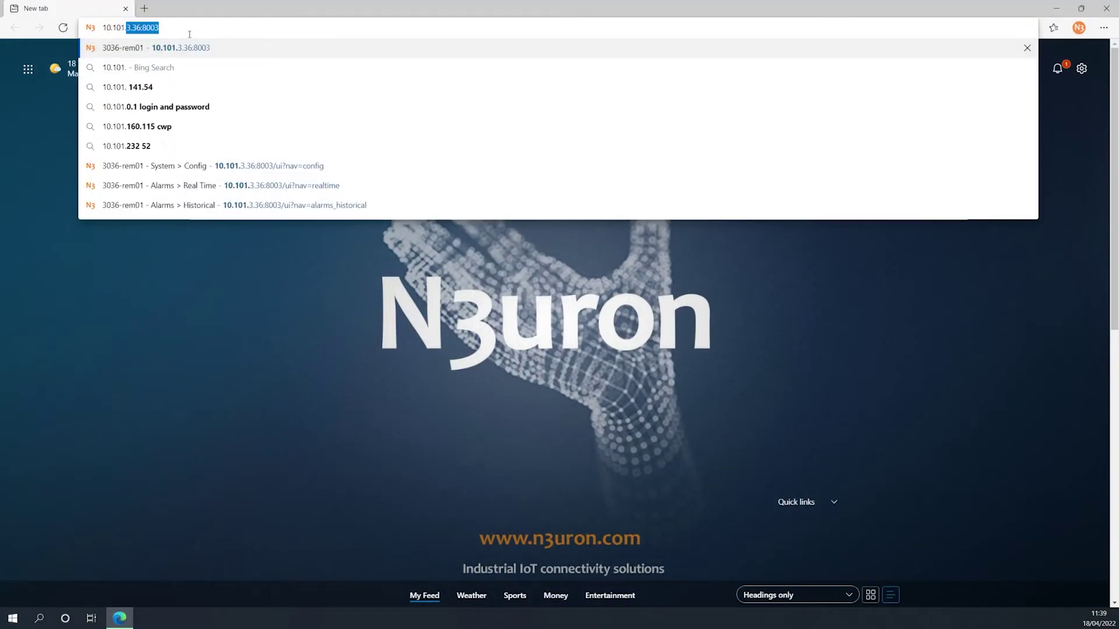
type("3.36:8003")
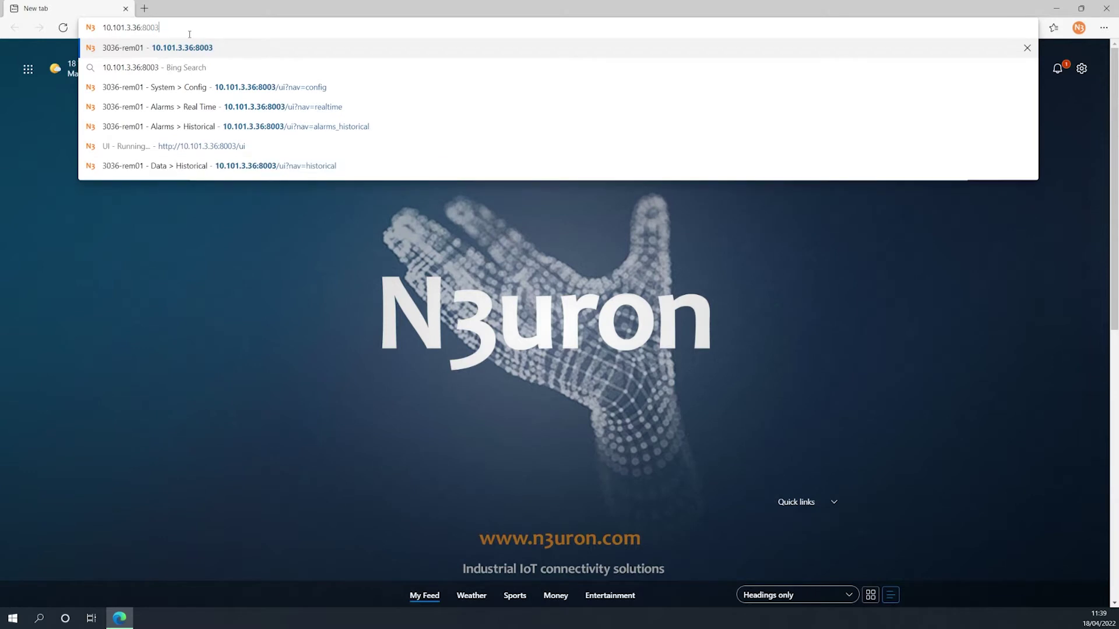
key("Return")
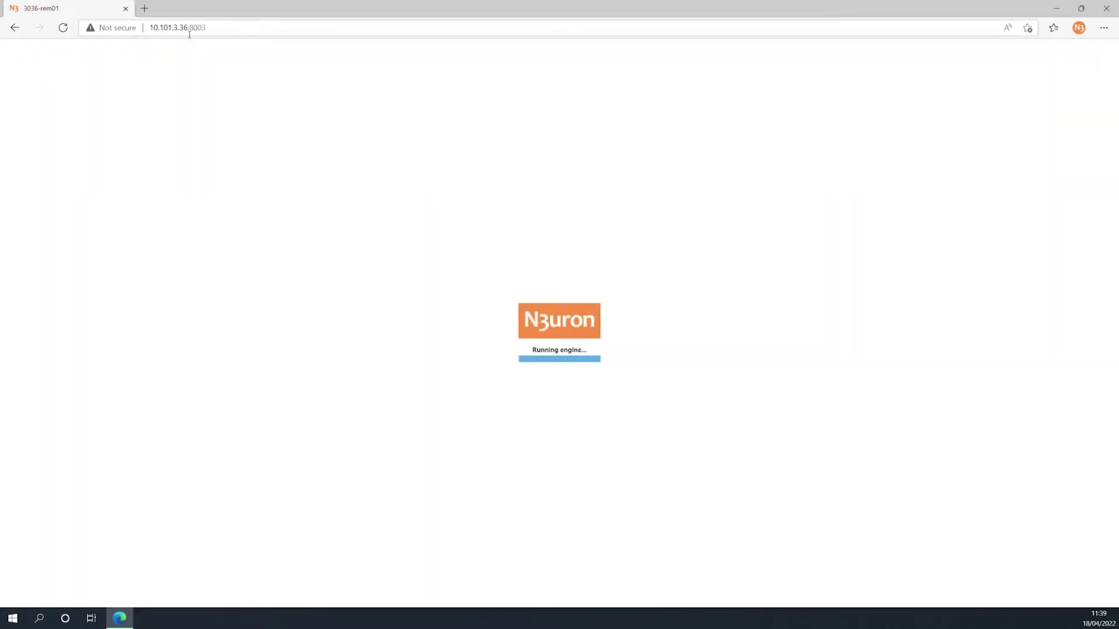
left_click(514, 324)
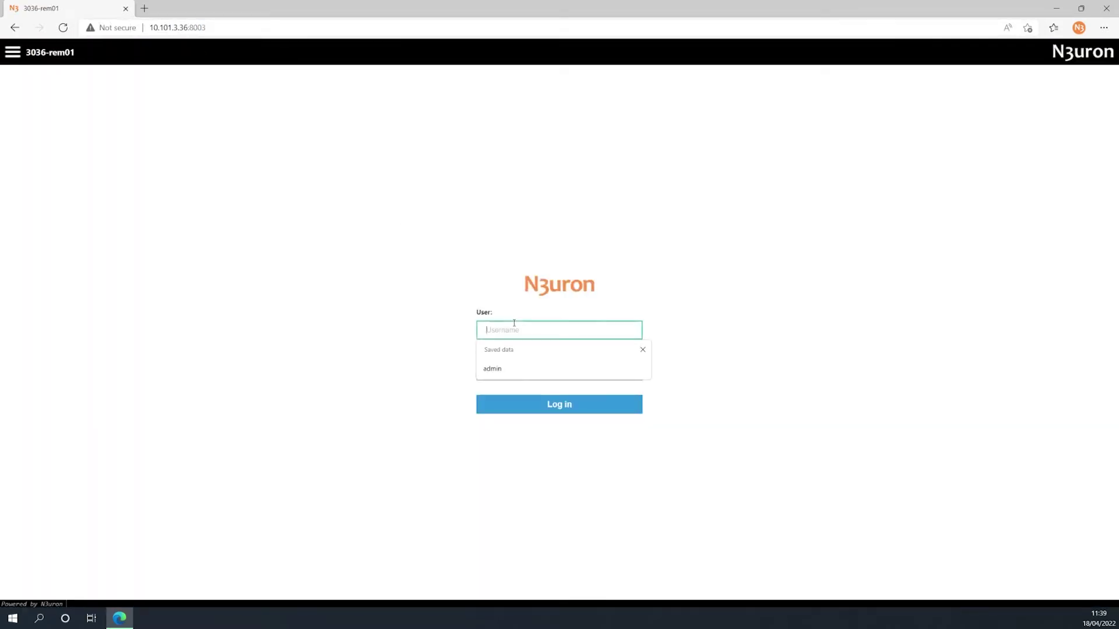
type("admin")
key("Tab")
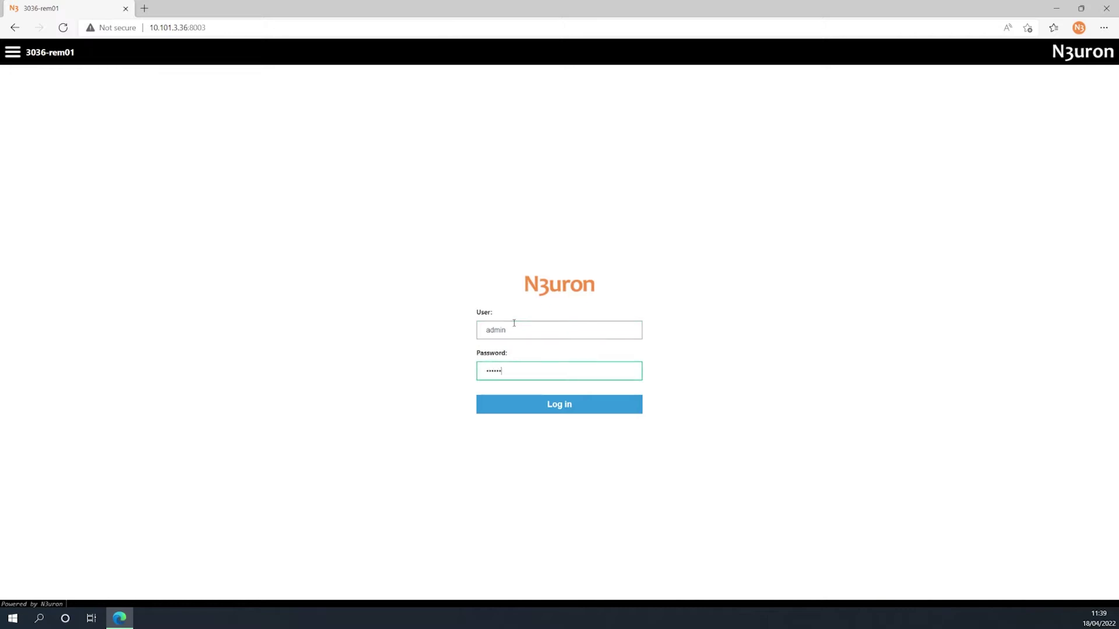
left_click(558, 405)
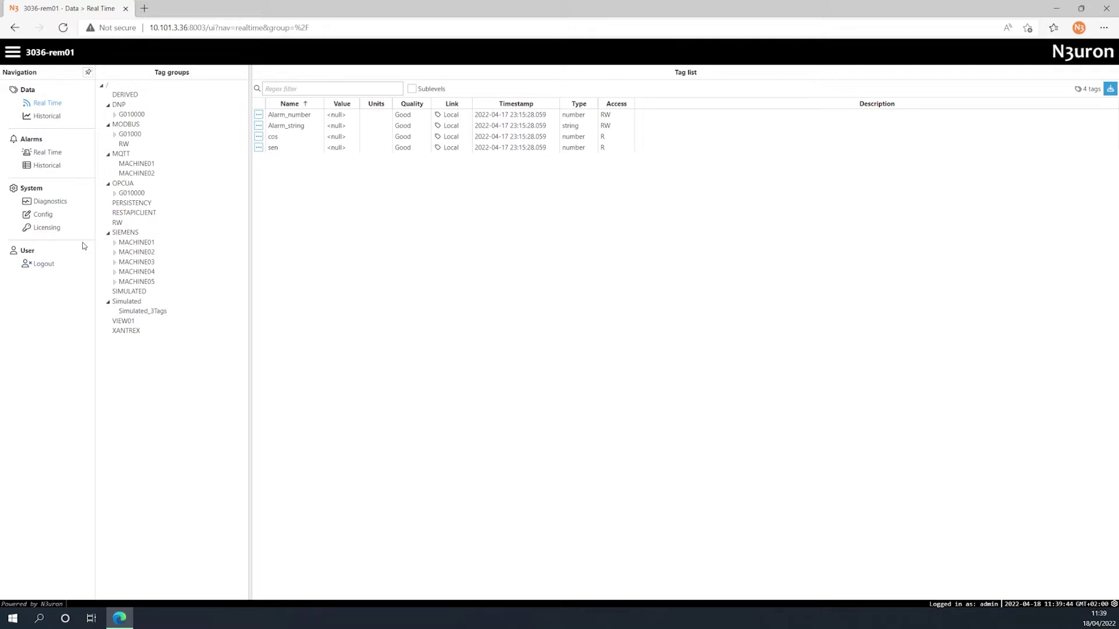
- Open System Config and show the help for the Alarms & Events history Enable property
left_click(48, 220)
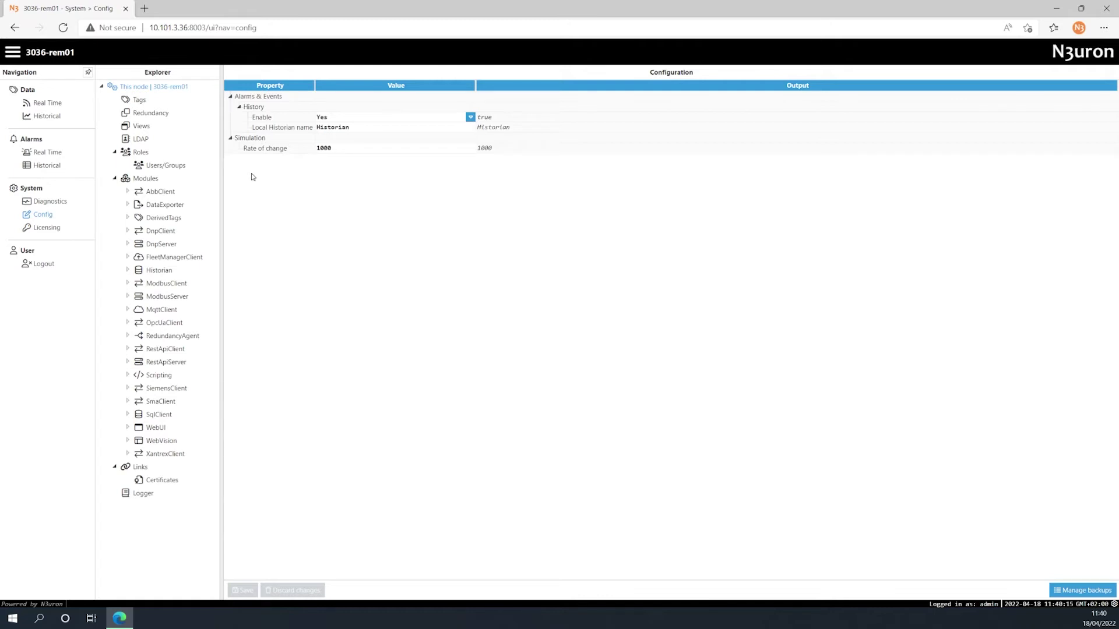
left_click(262, 117)
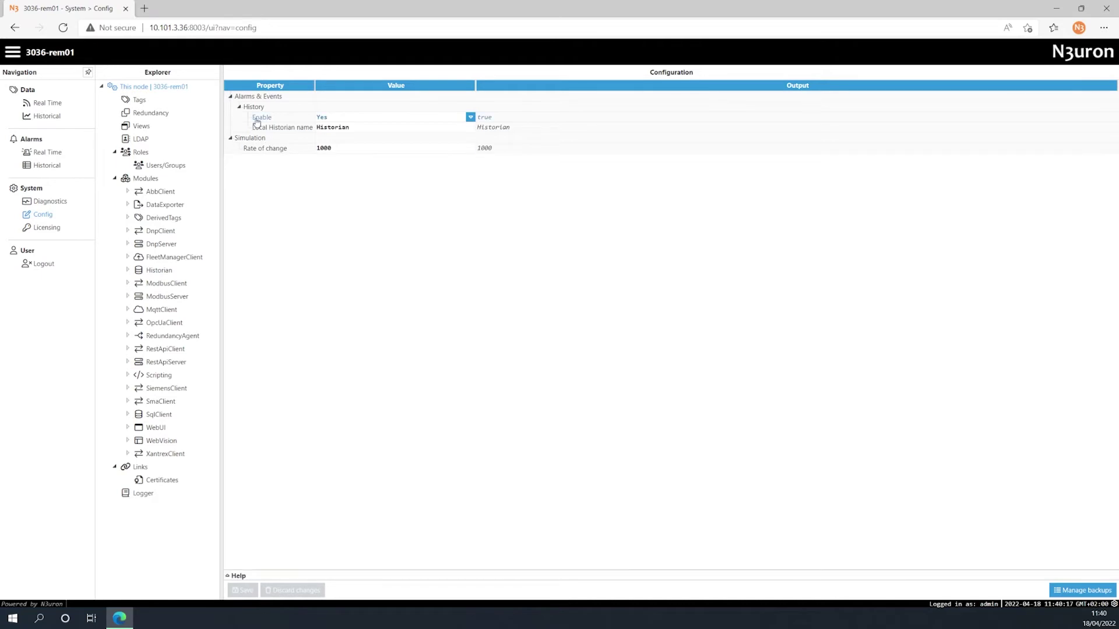
left_click(238, 575)
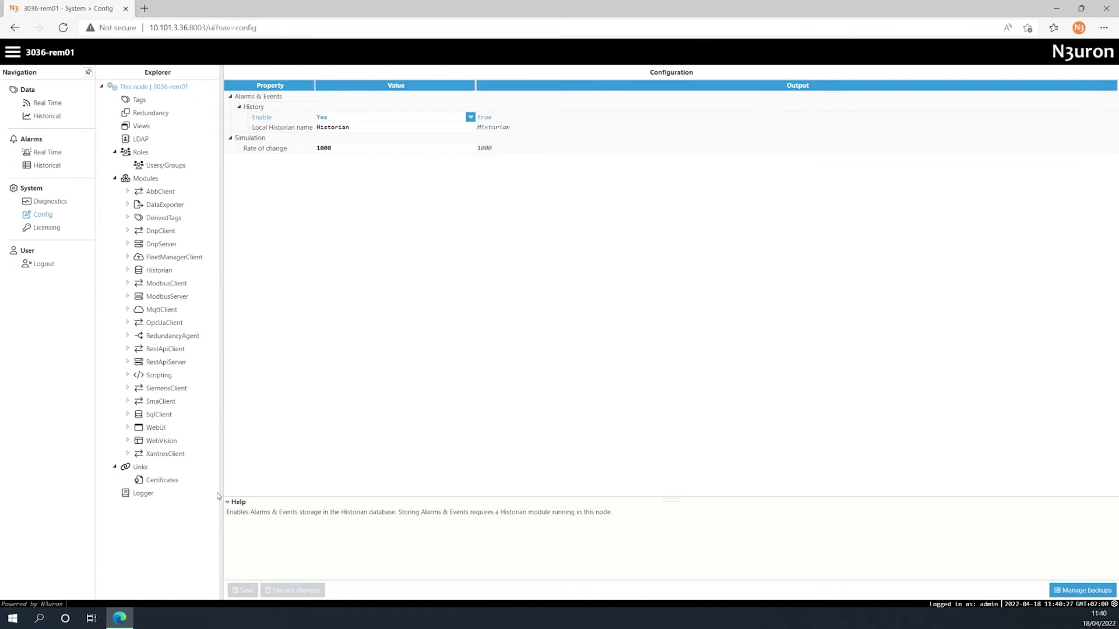
- Browse the Tags configuration to view the G010000_OpcUaClient template's properties
left_click(140, 100)
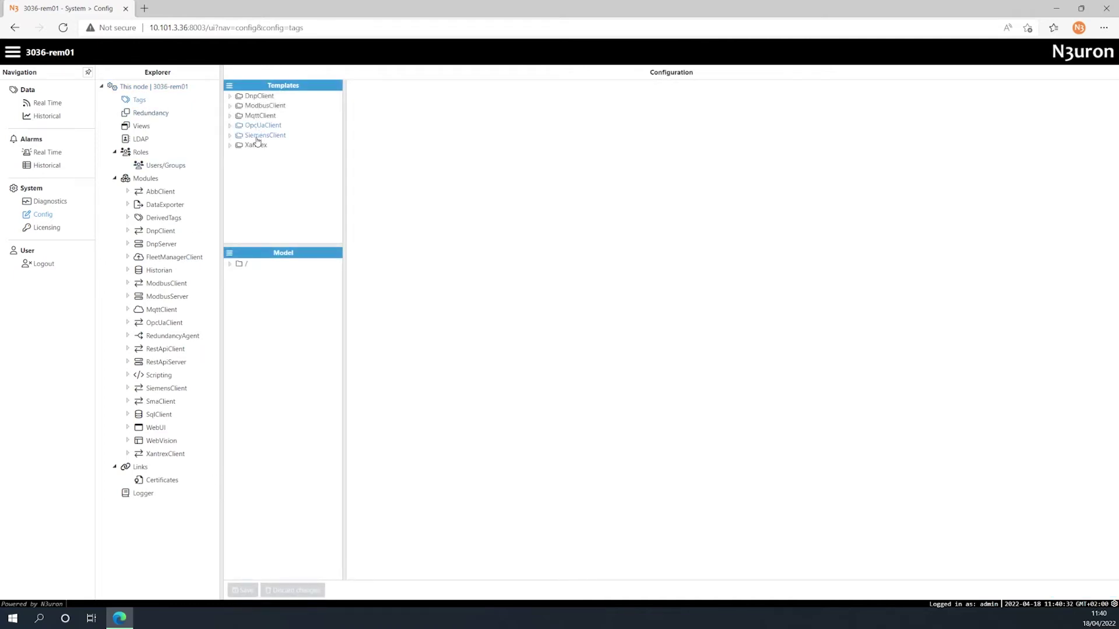
left_click(232, 127)
left_click(255, 147)
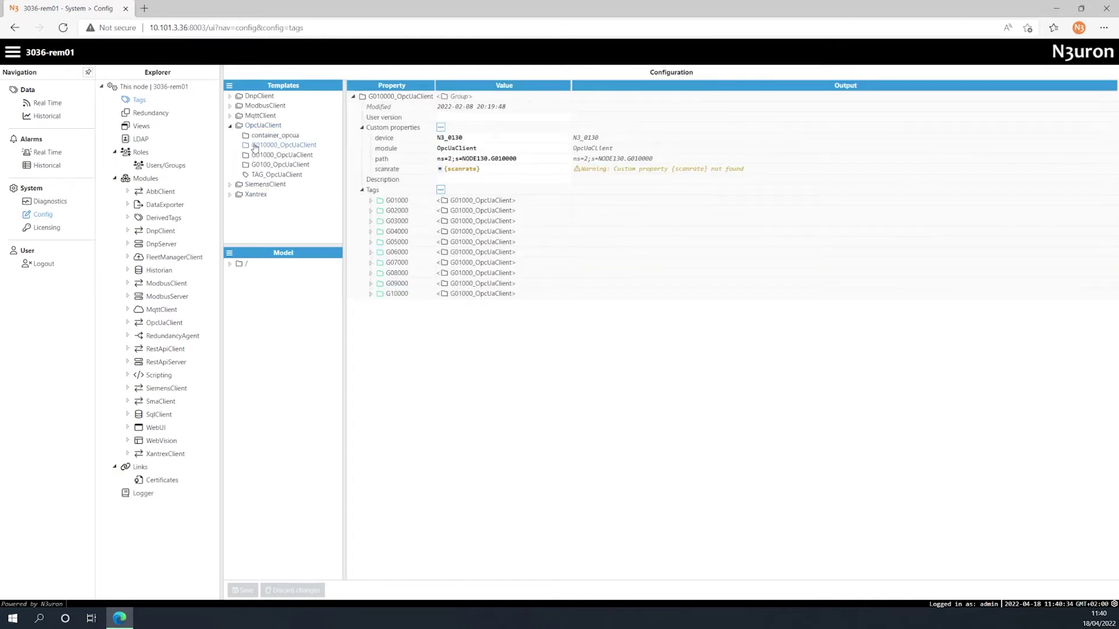
- Check the Redundancy settings, then add an unsaved New View under Views
left_click(164, 116)
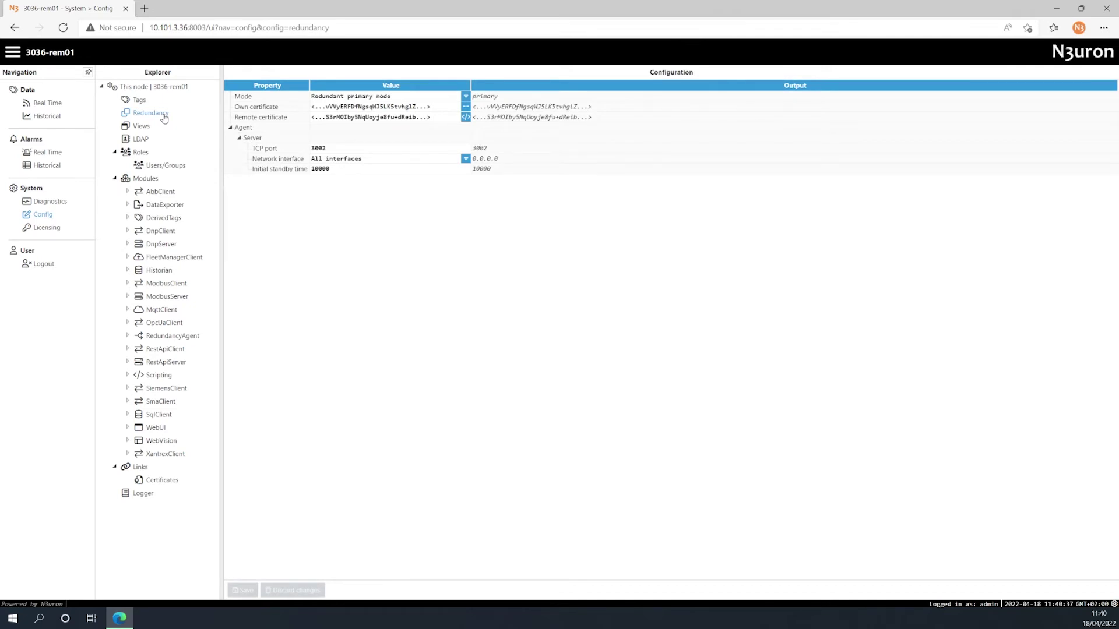
left_click(141, 127)
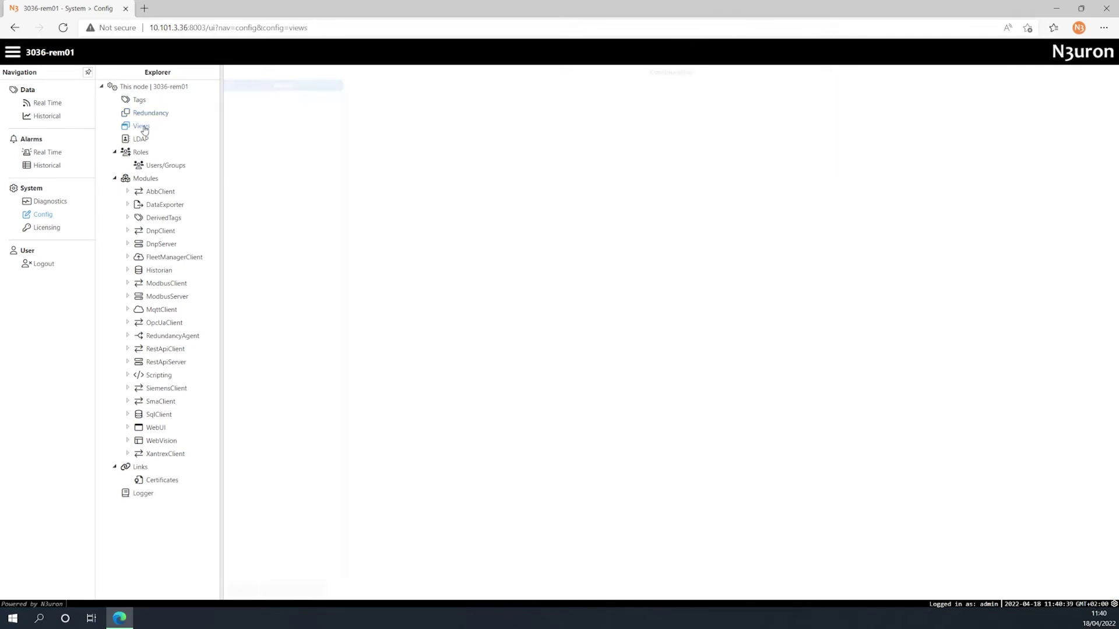
left_click(238, 102)
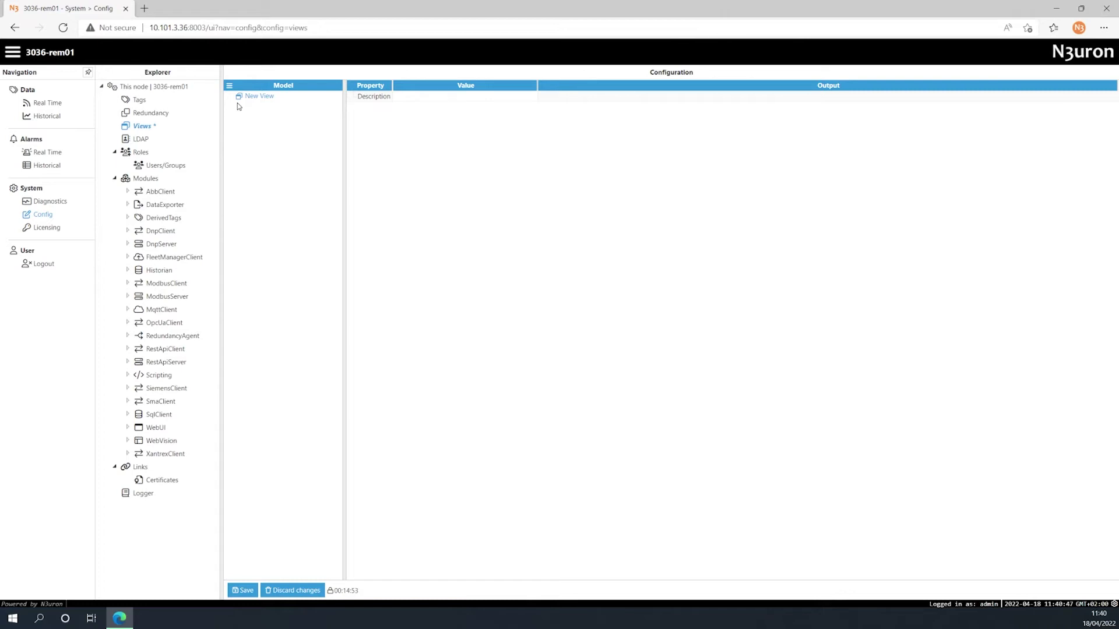
left_click(147, 139)
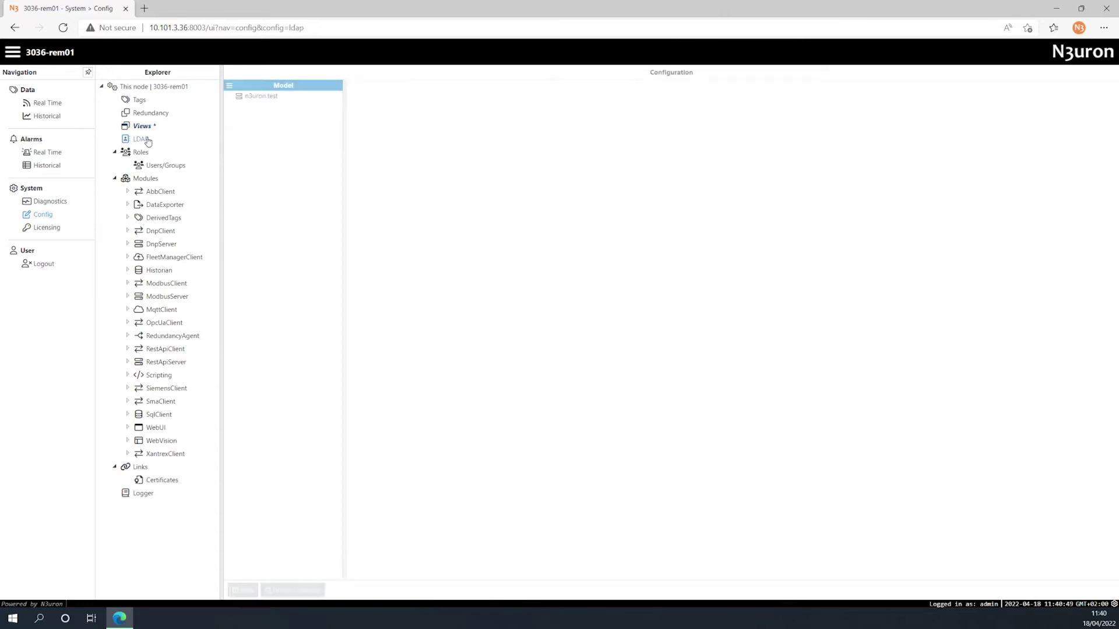
left_click(257, 97)
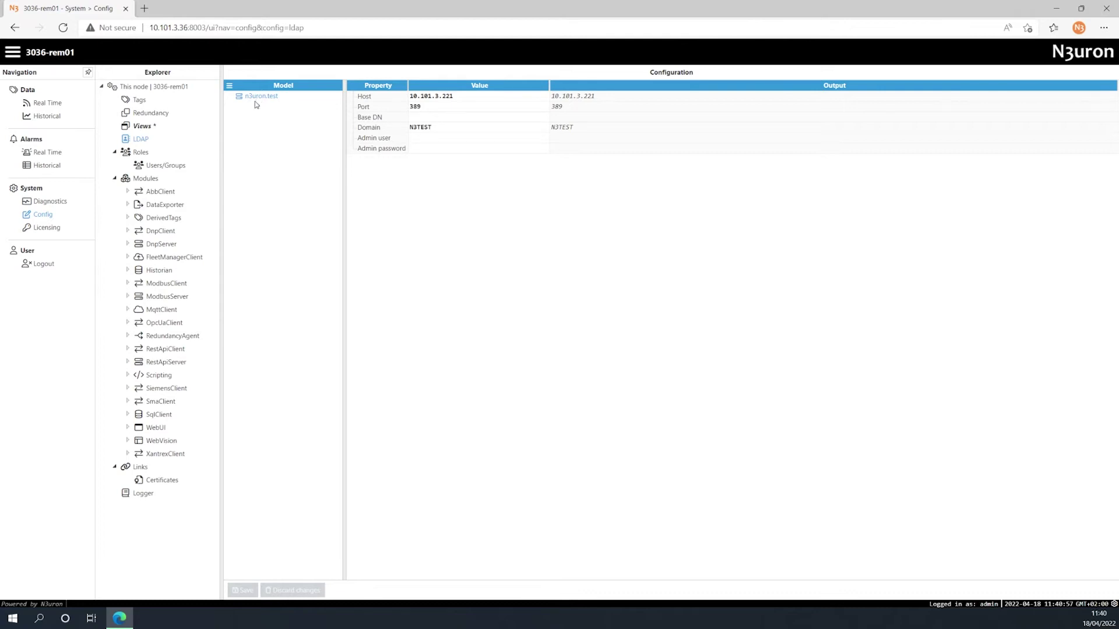
left_click(137, 153)
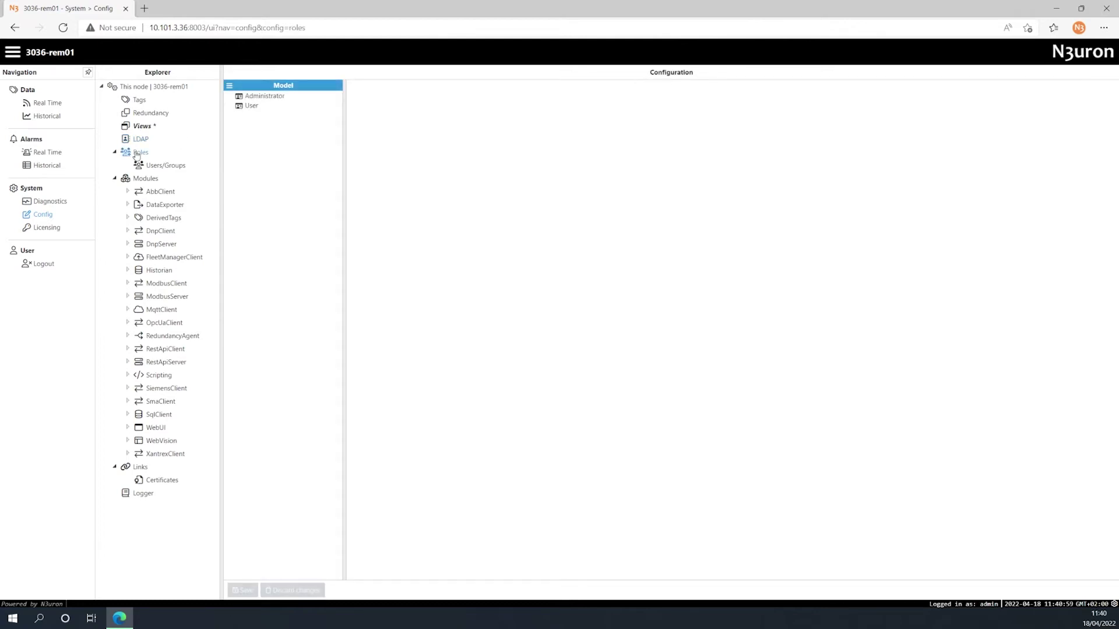
left_click(249, 110)
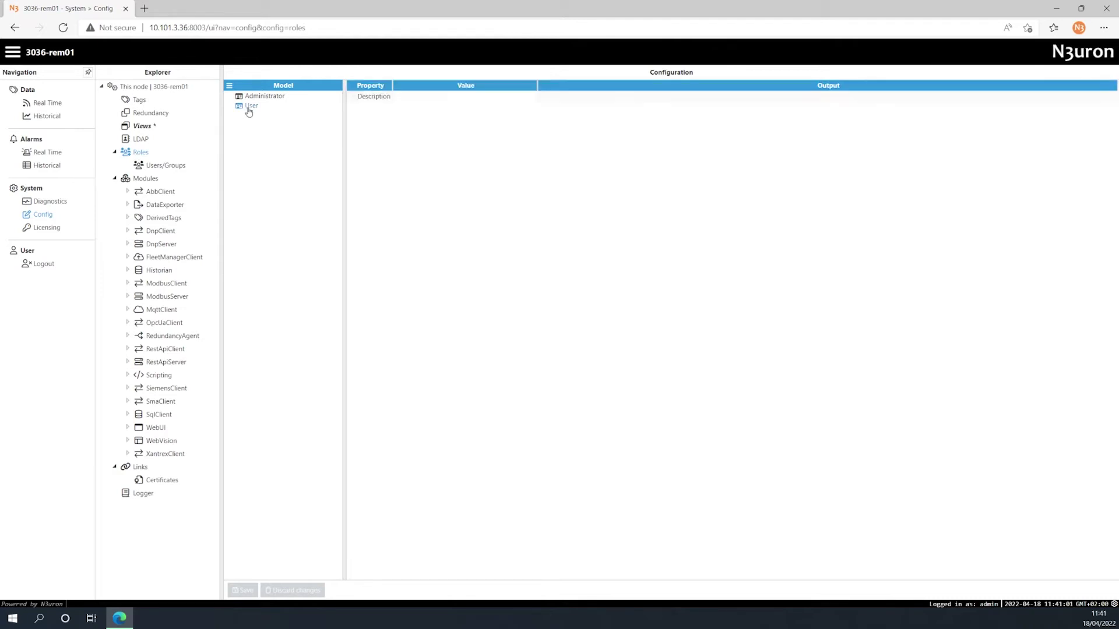
left_click(180, 167)
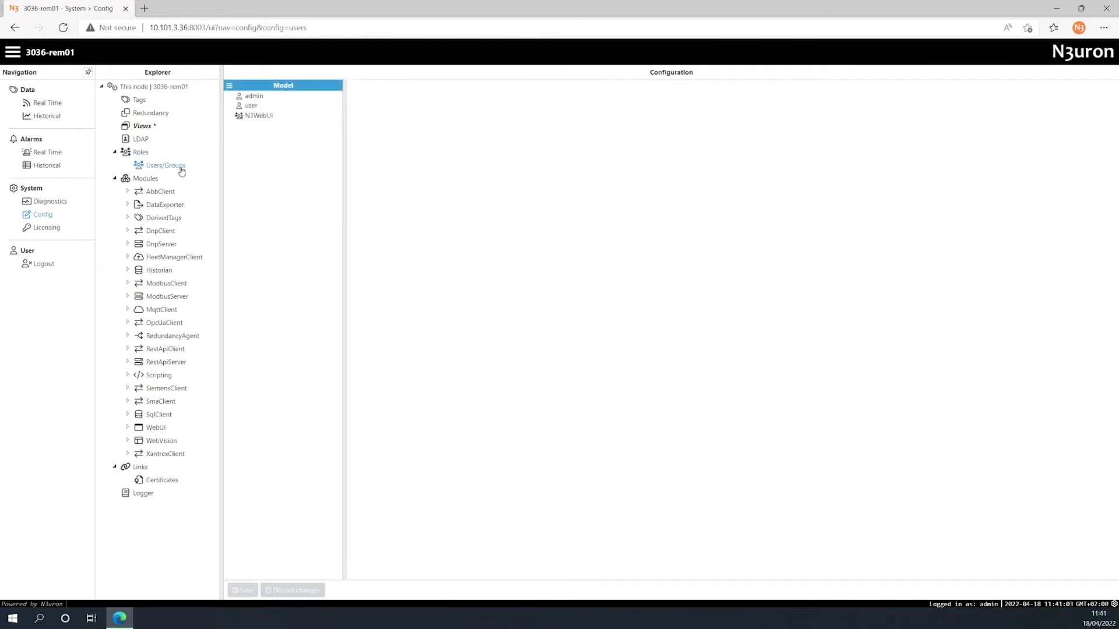
left_click(260, 119)
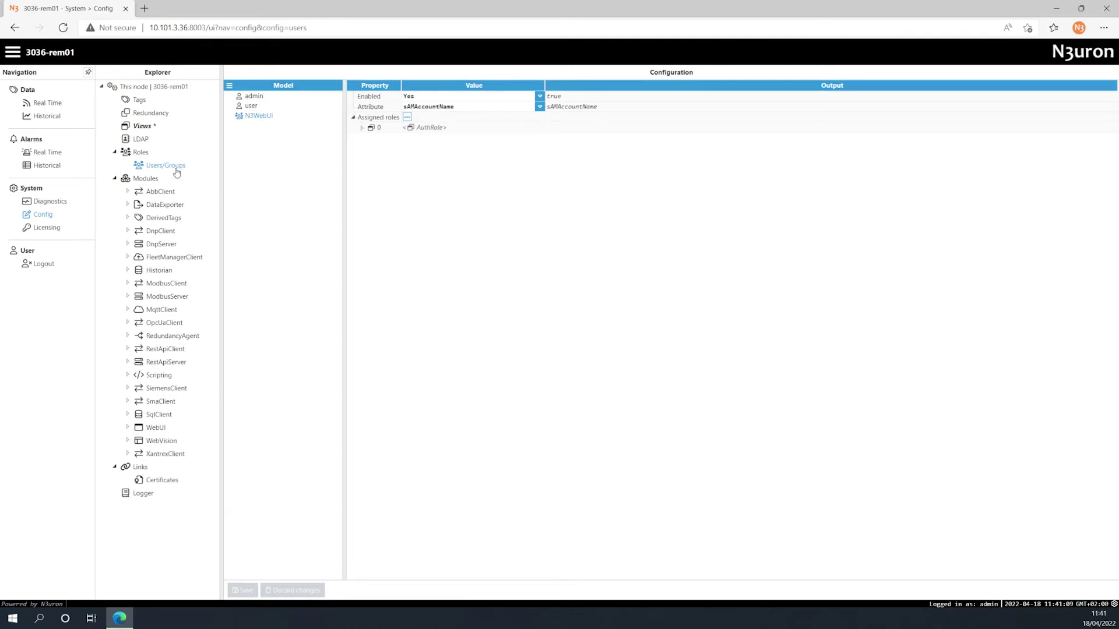
left_click(145, 179)
- Check OpcUaClient, RedundancyAgent and RestApiClient start-up options, then show DnpServer's New Channel
left_click(257, 195)
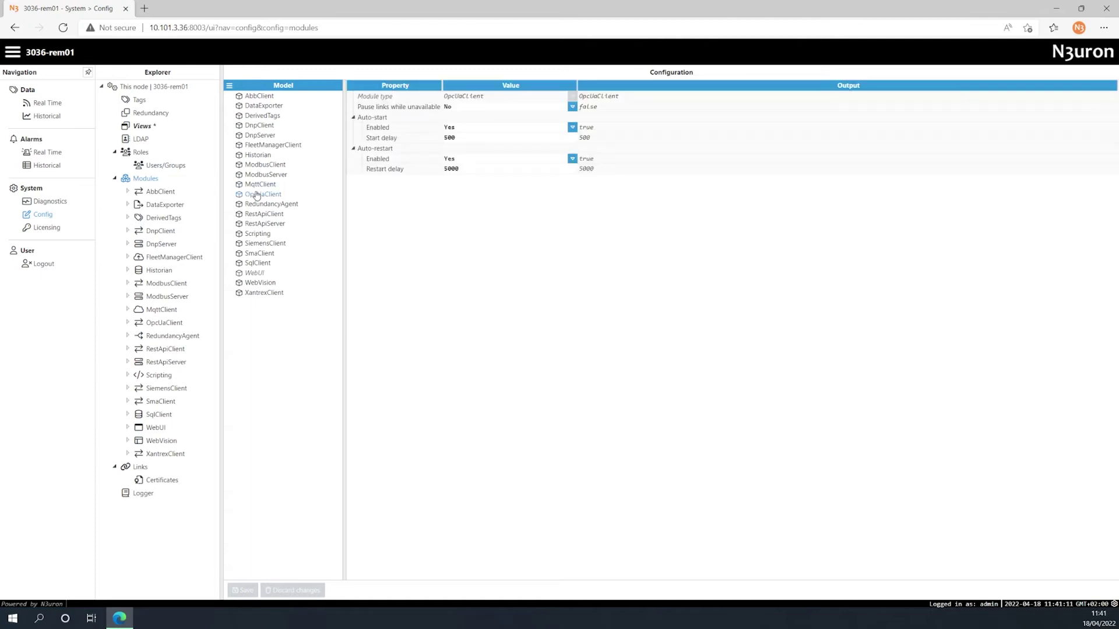
left_click(260, 204)
left_click(259, 214)
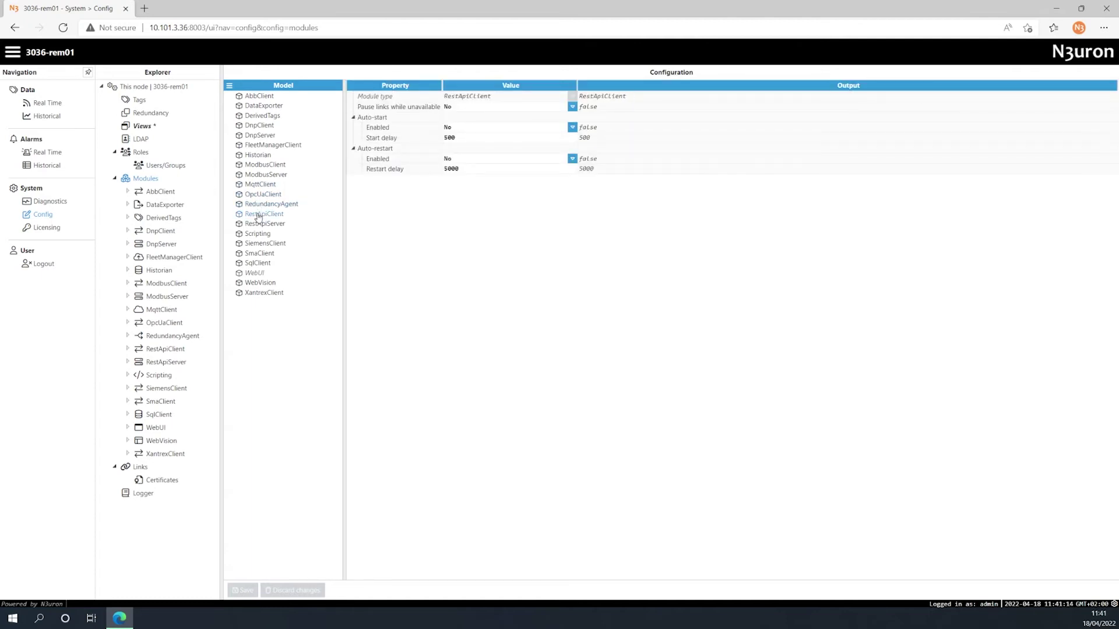
left_click(161, 244)
left_click(256, 264)
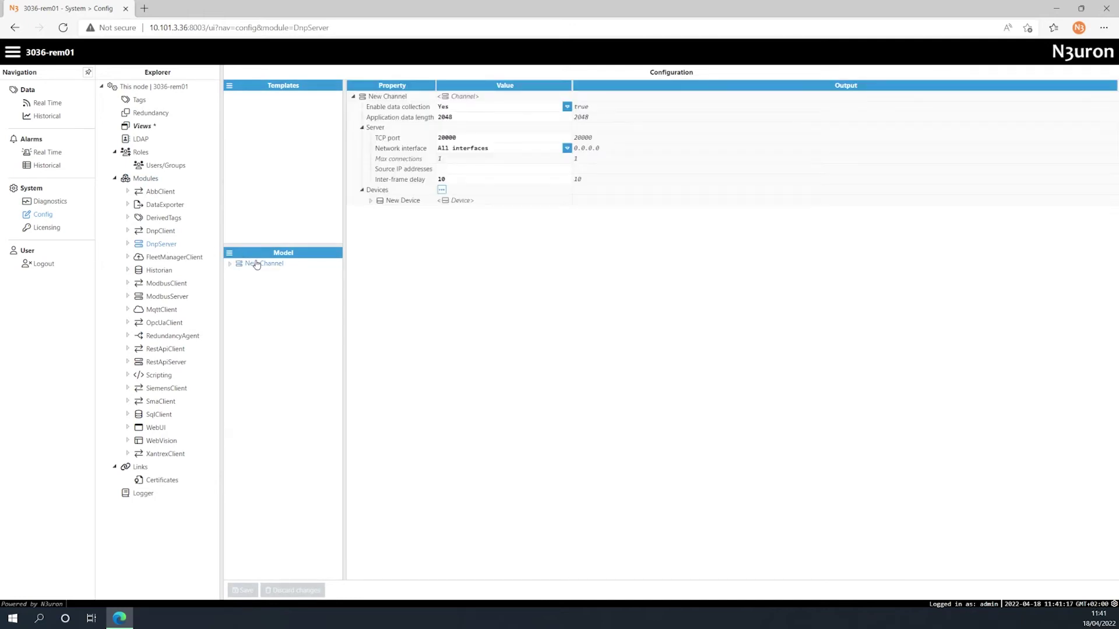
- View the Links and link Certificates settings, ending on the Logger configuration
left_click(140, 467)
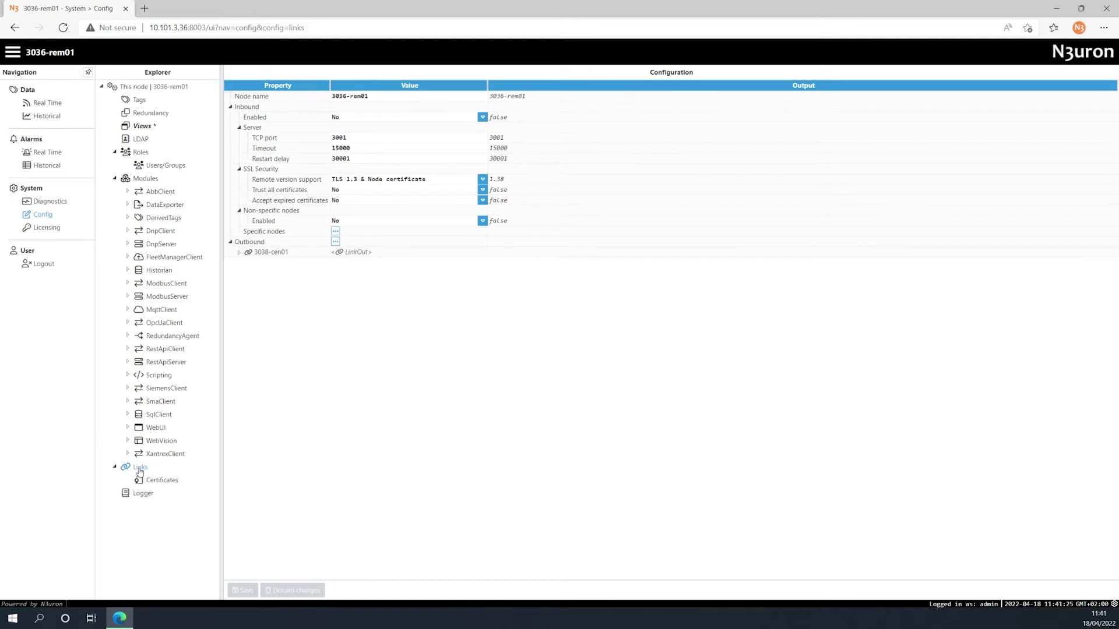
left_click(152, 484)
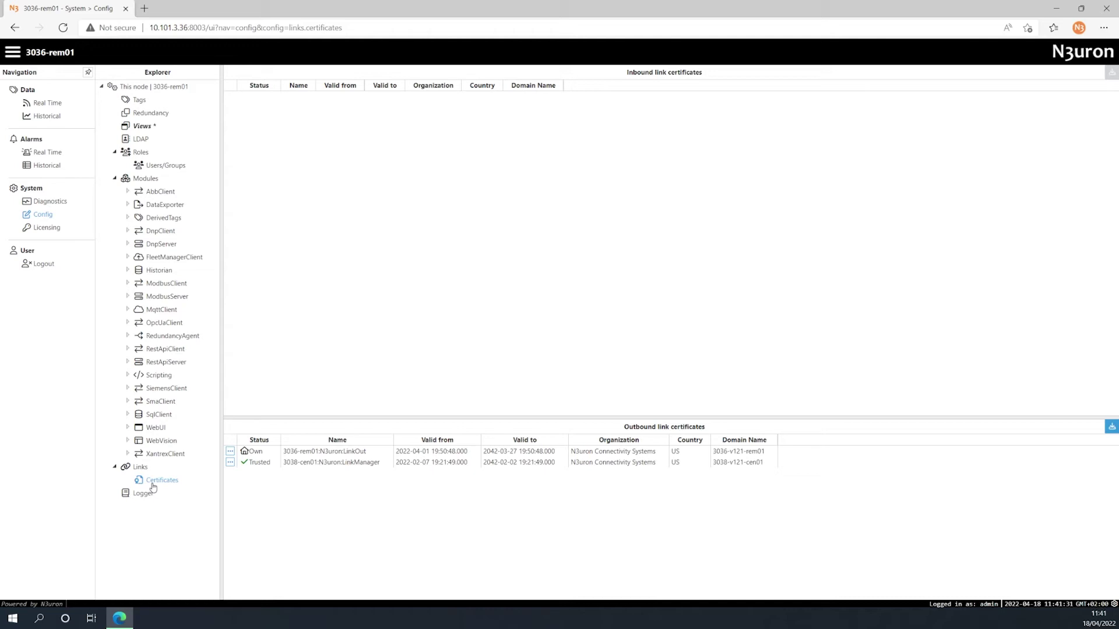
left_click(143, 494)
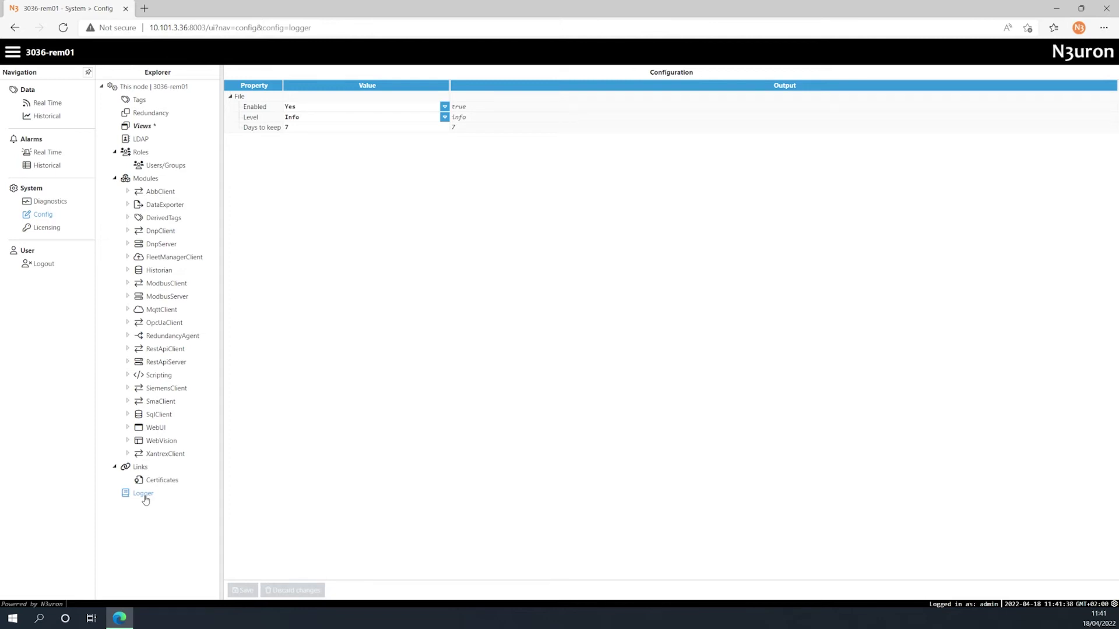
left_click(49, 202)
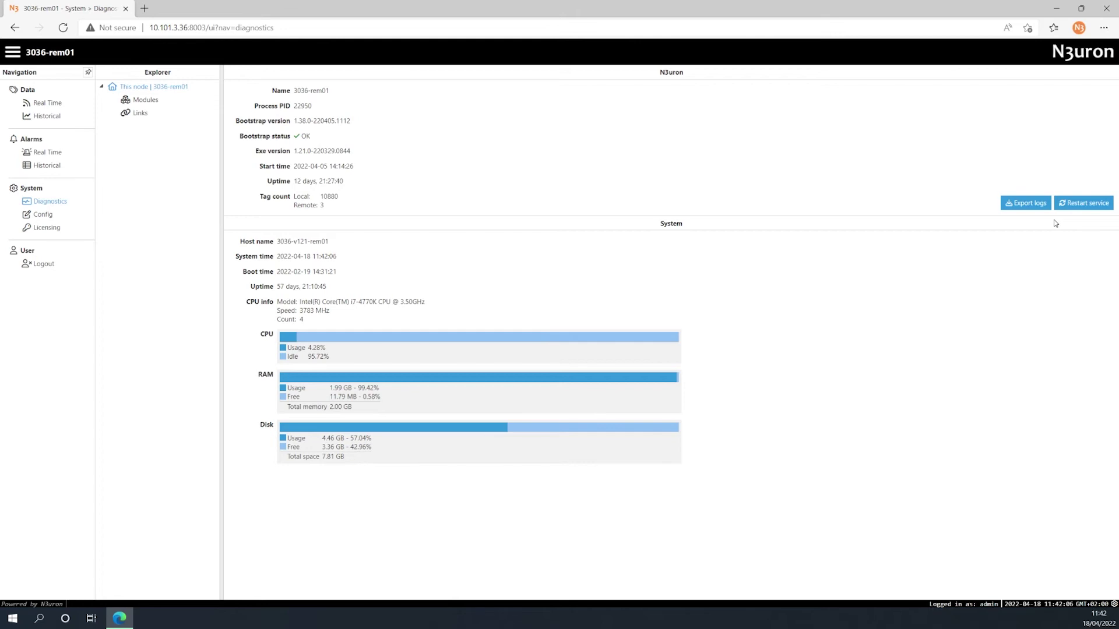
- Check module status and the RestApiServer/RestApiClient actions, then show the 3036-cem01 link
left_click(147, 100)
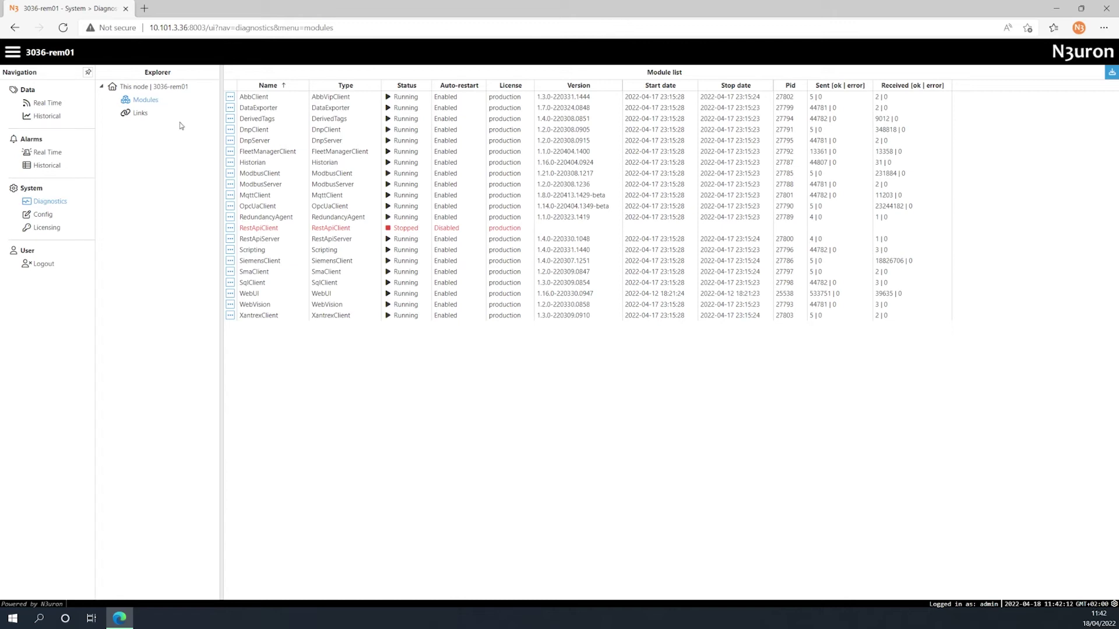
right_click(399, 237)
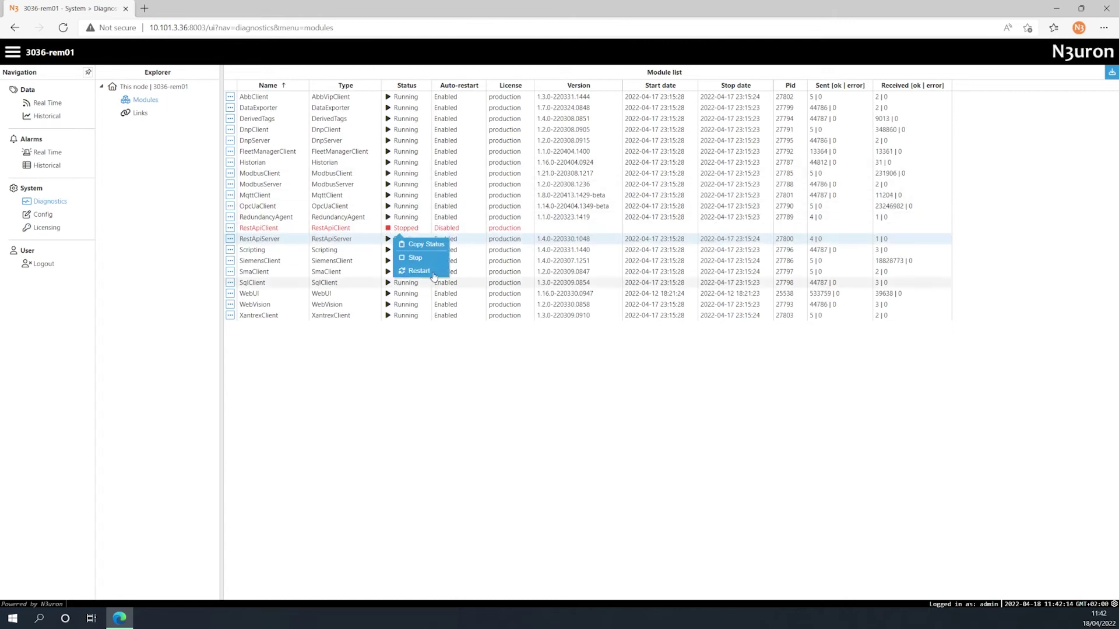
right_click(400, 229)
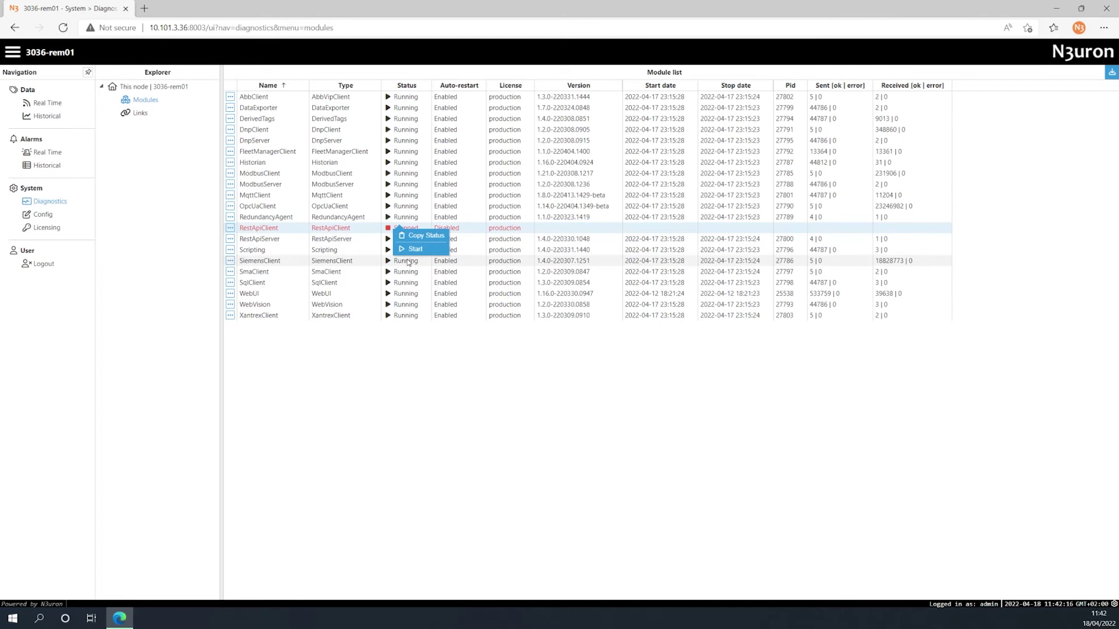
left_click(140, 114)
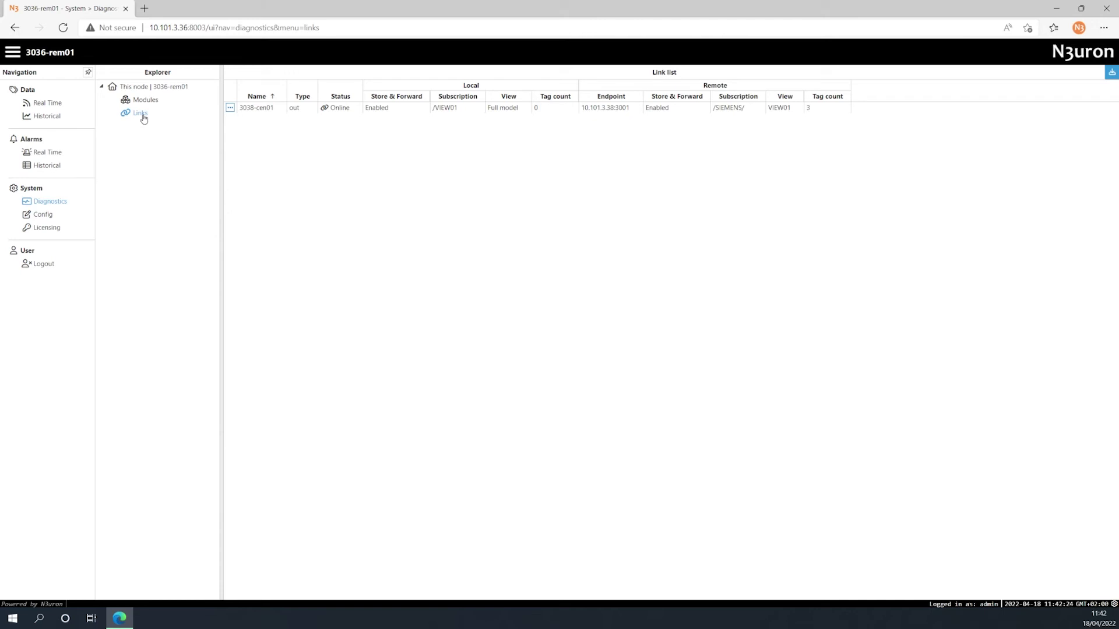
- Review the licensing overview and license file details, then return to Real Time data
left_click(49, 229)
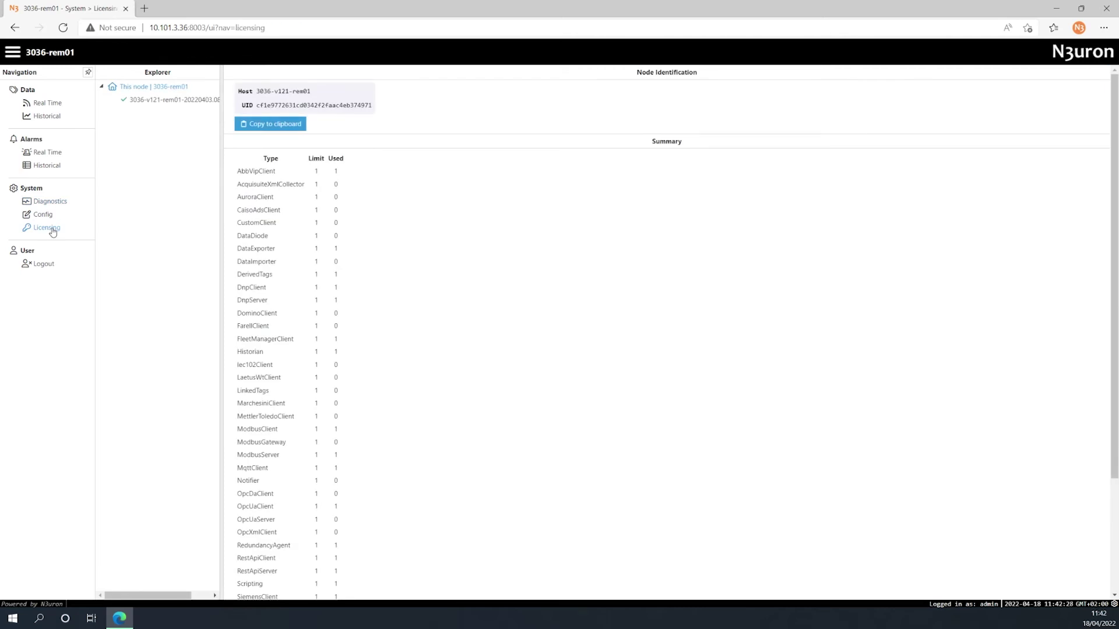
left_click(171, 102)
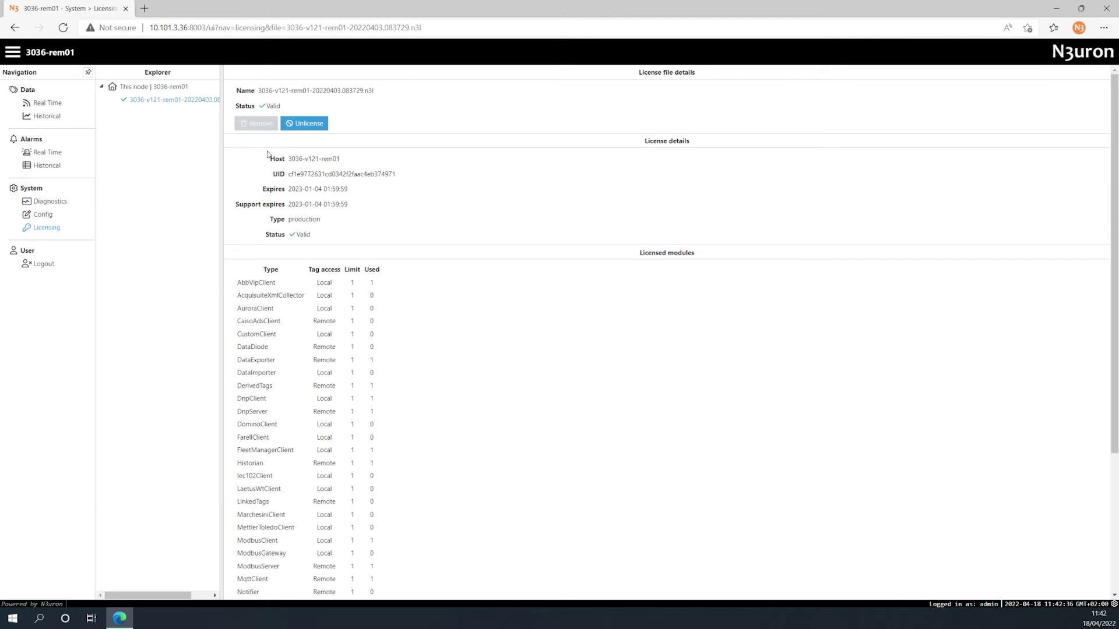
left_click(56, 106)
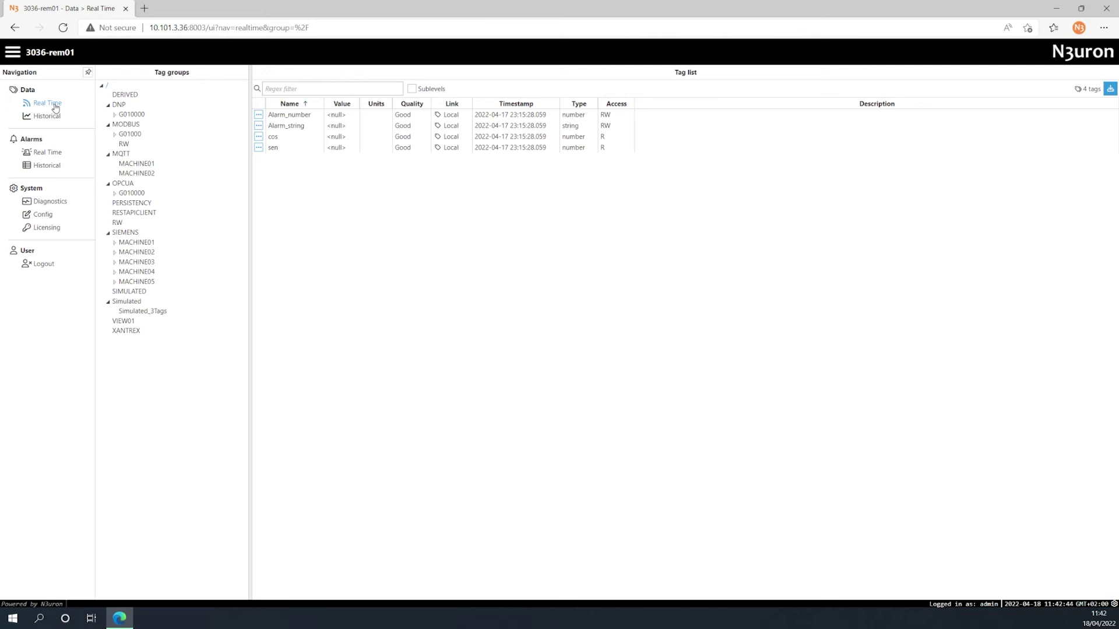
- Dismiss Alarm_string's write dialog and browse MACHINE01's GEARING tags in Historical data
left_click(258, 126)
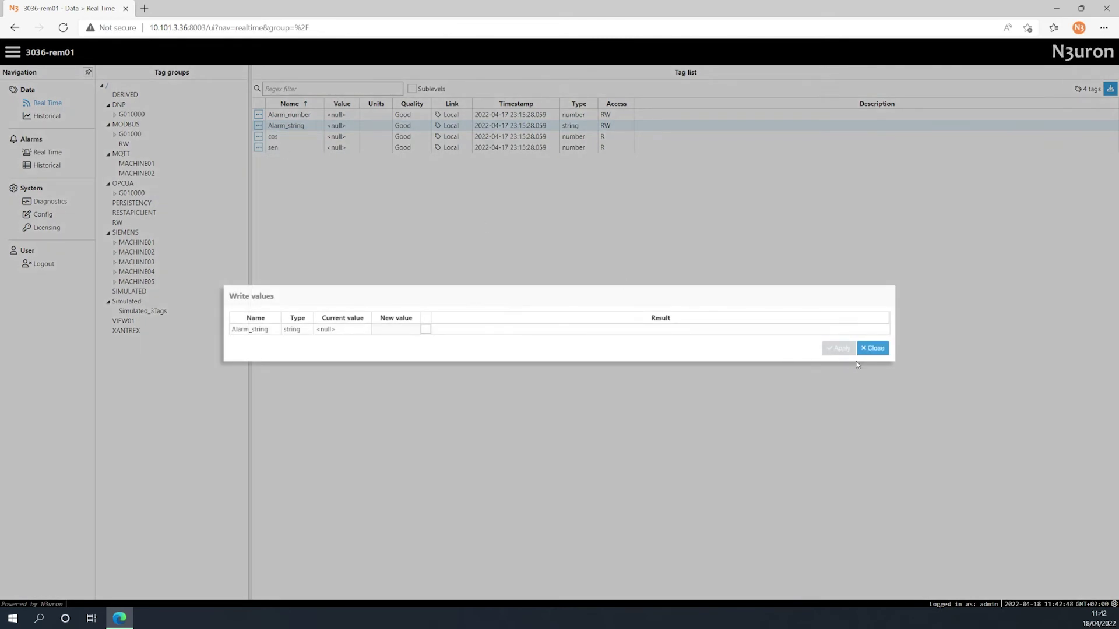
left_click(872, 349)
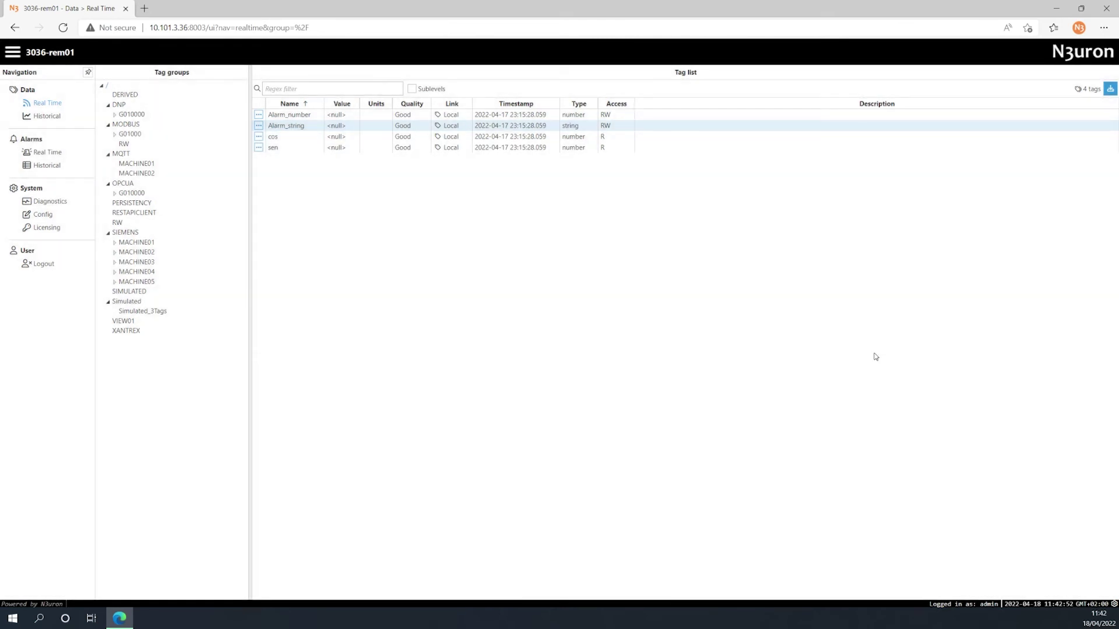
left_click(44, 118)
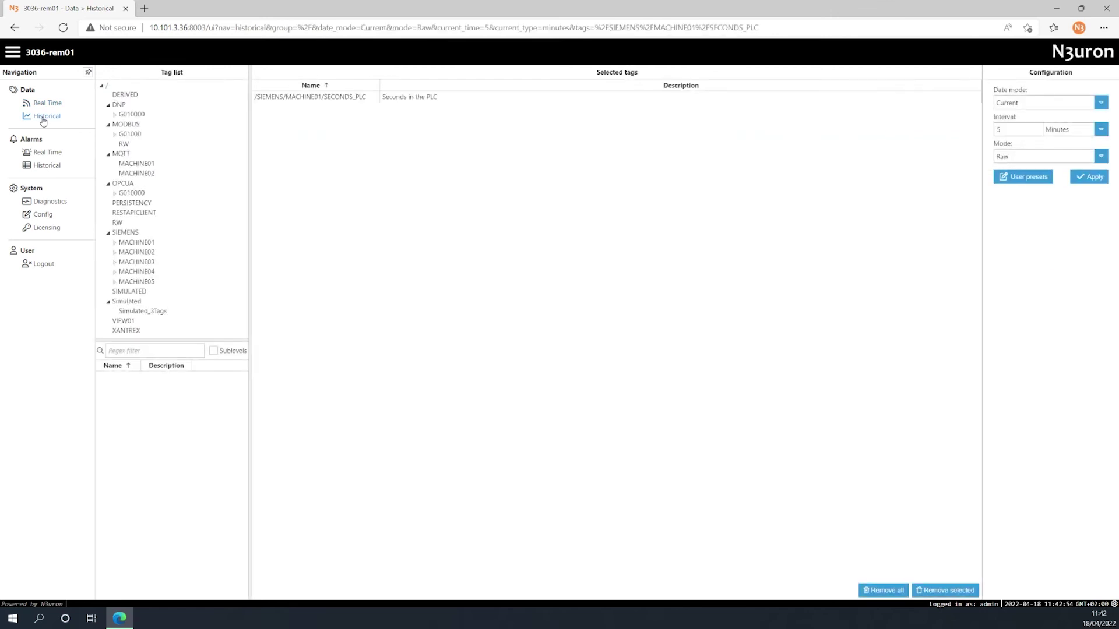
left_click(115, 243)
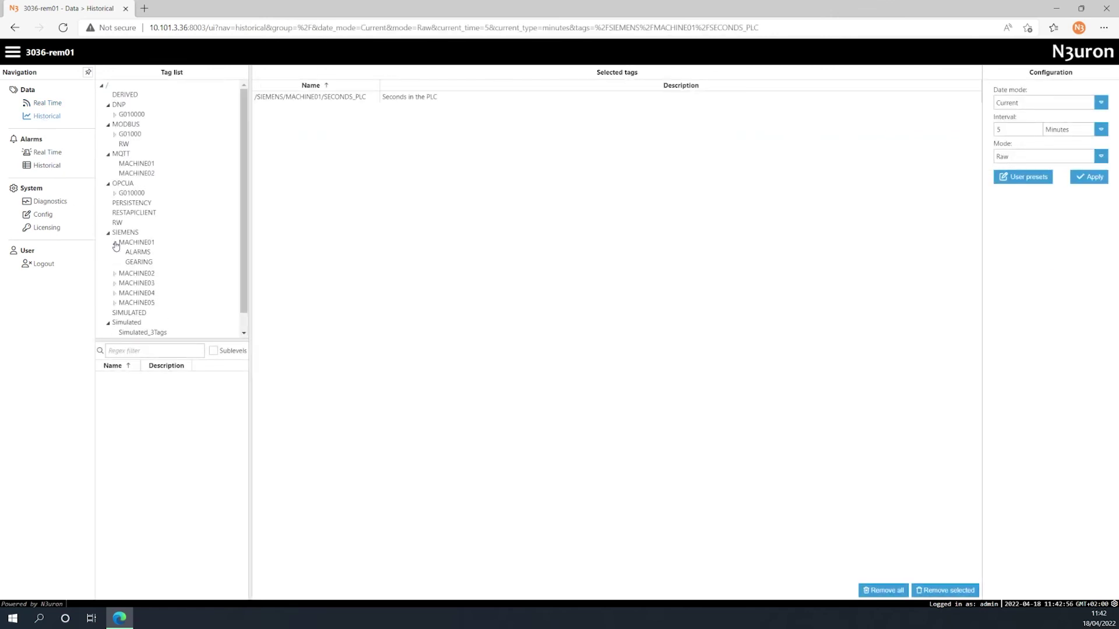
left_click(138, 263)
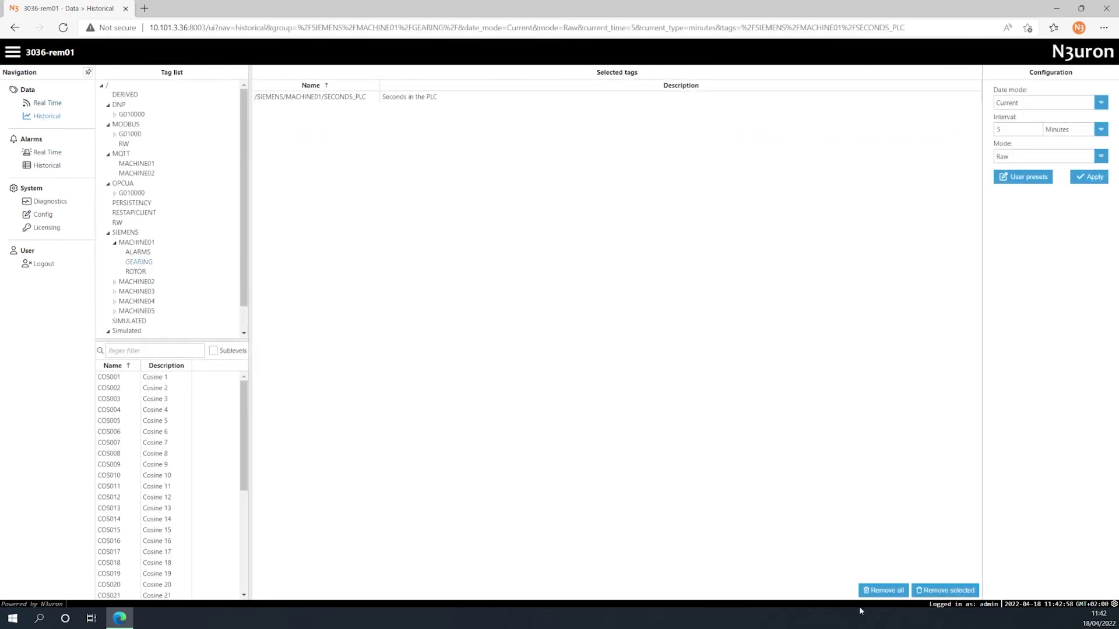
- Replace SECONDS_PLC with COS001, COS002, SINE001 and SINE002 and apply the query
left_click(882, 592)
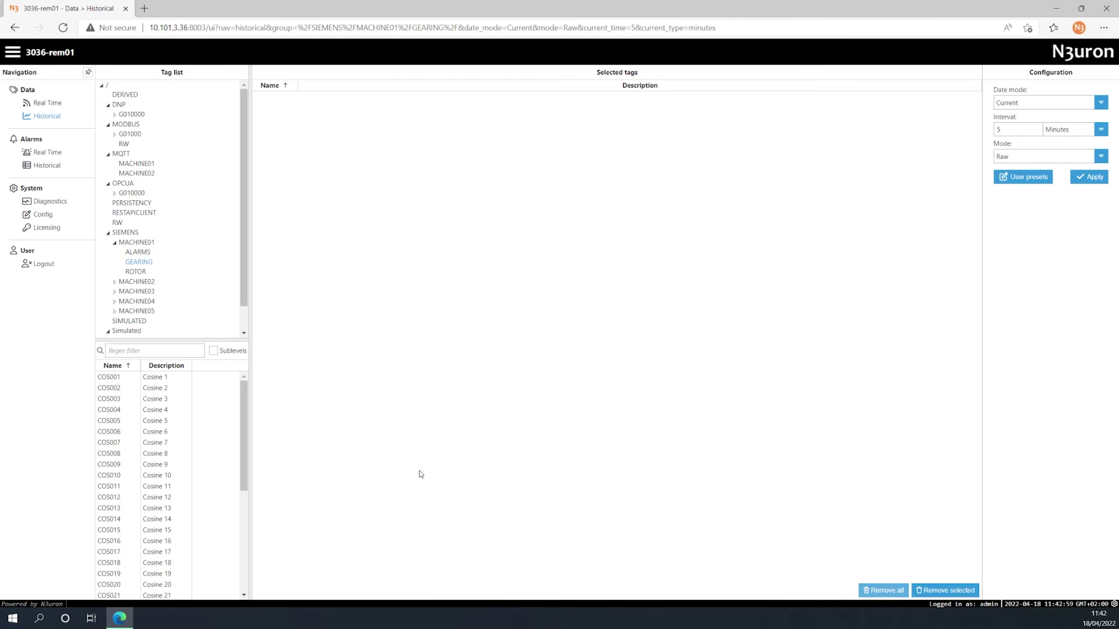
double_click(111, 378)
left_click(135, 272)
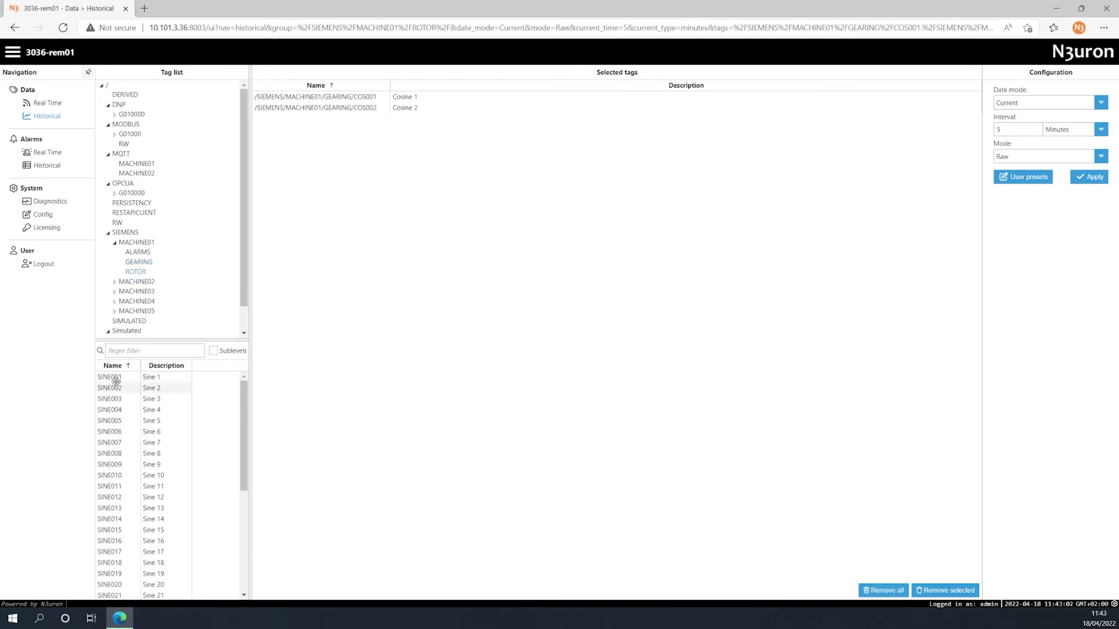
double_click(113, 378)
left_click(1090, 177)
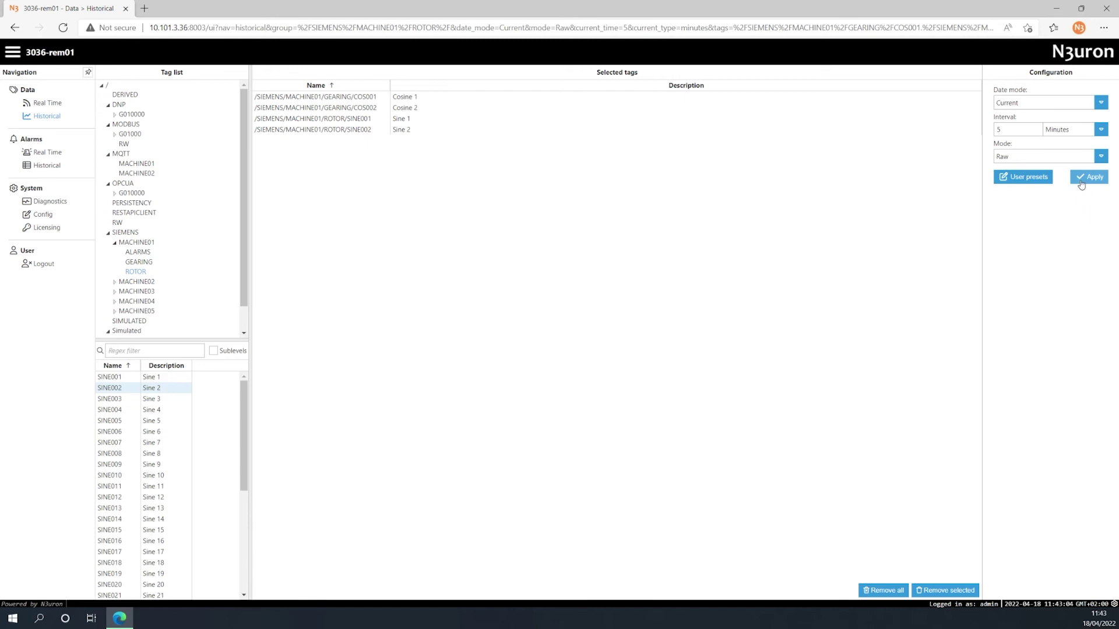
- Set chart Scaling to Auto, then open and cancel the CSV separator dialog
left_click(175, 111)
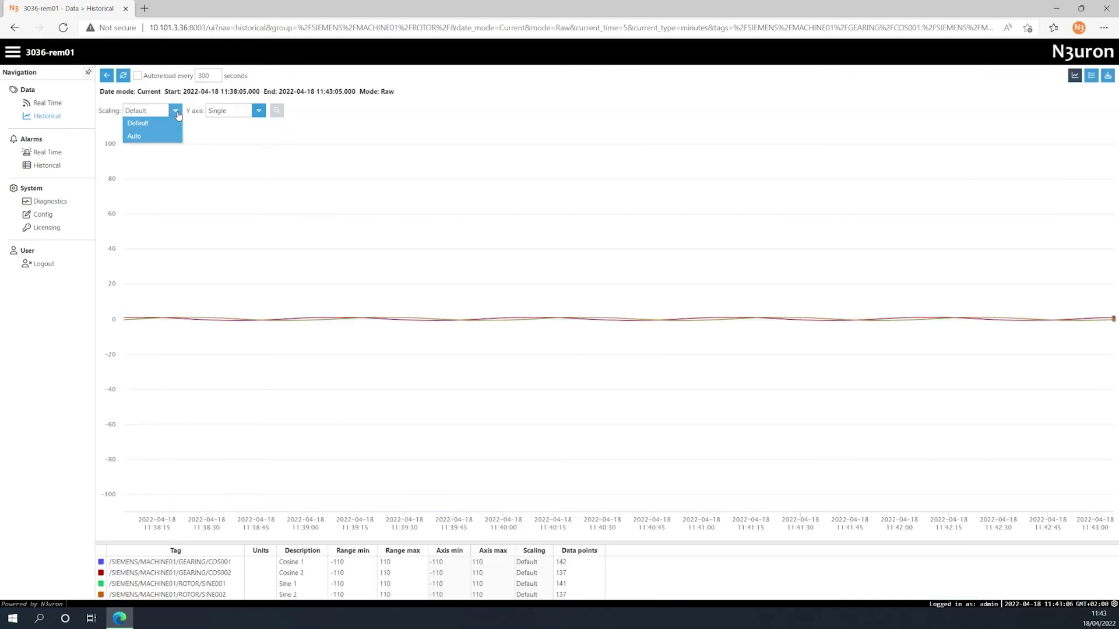
left_click(175, 135)
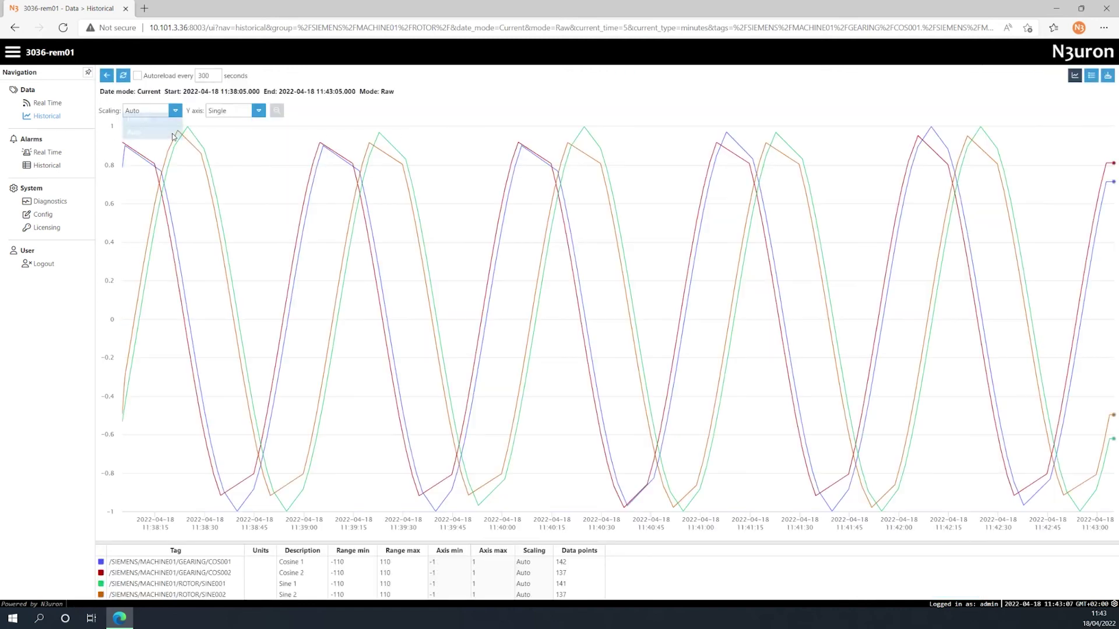
left_click(1108, 78)
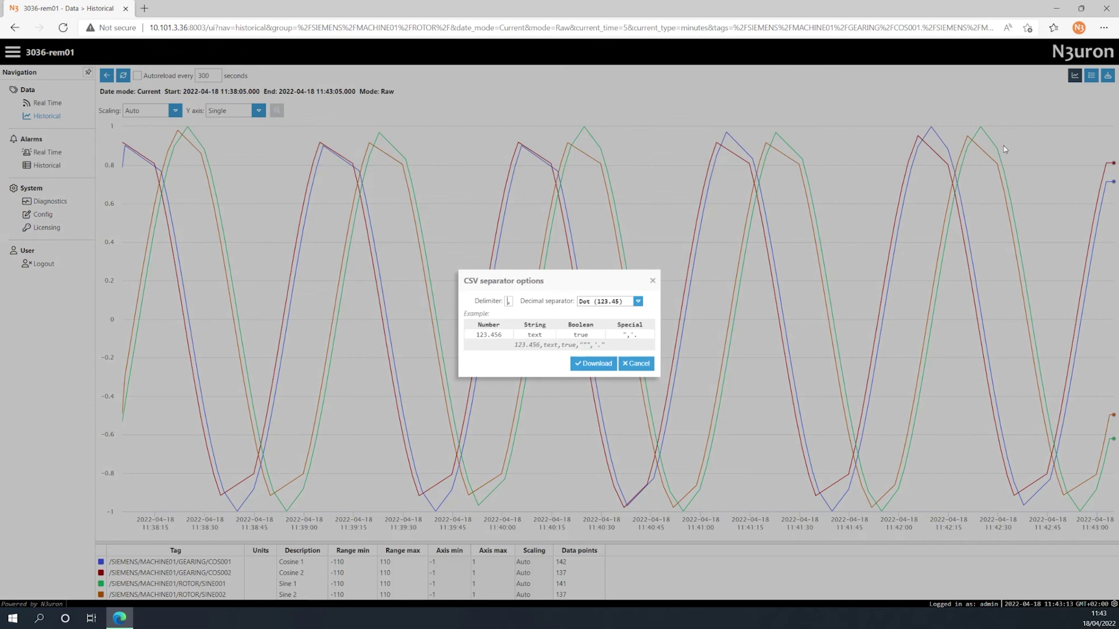
left_click(641, 365)
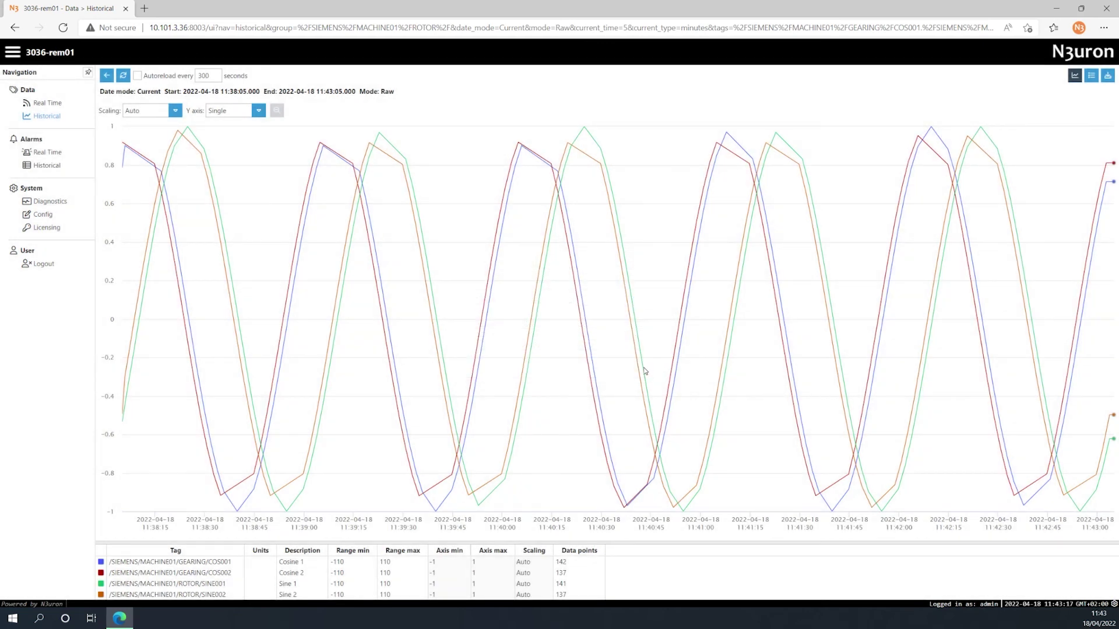
- Compare real-time and historical alarms, then dismiss the Ack dialog for the cleared MACHINE01 high alarm
left_click(55, 158)
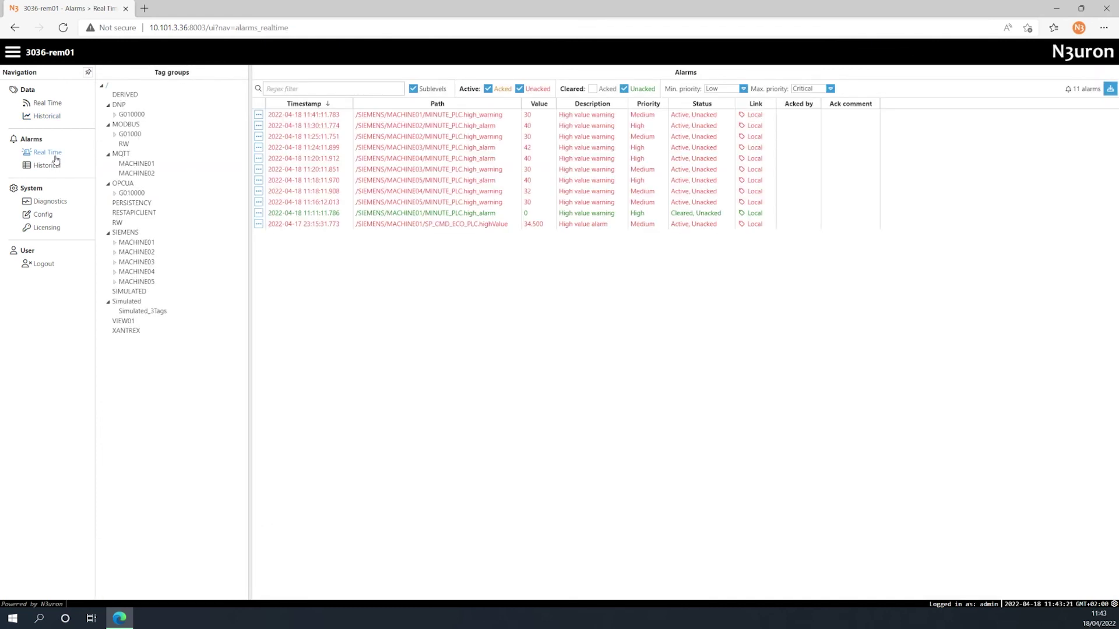
left_click(57, 166)
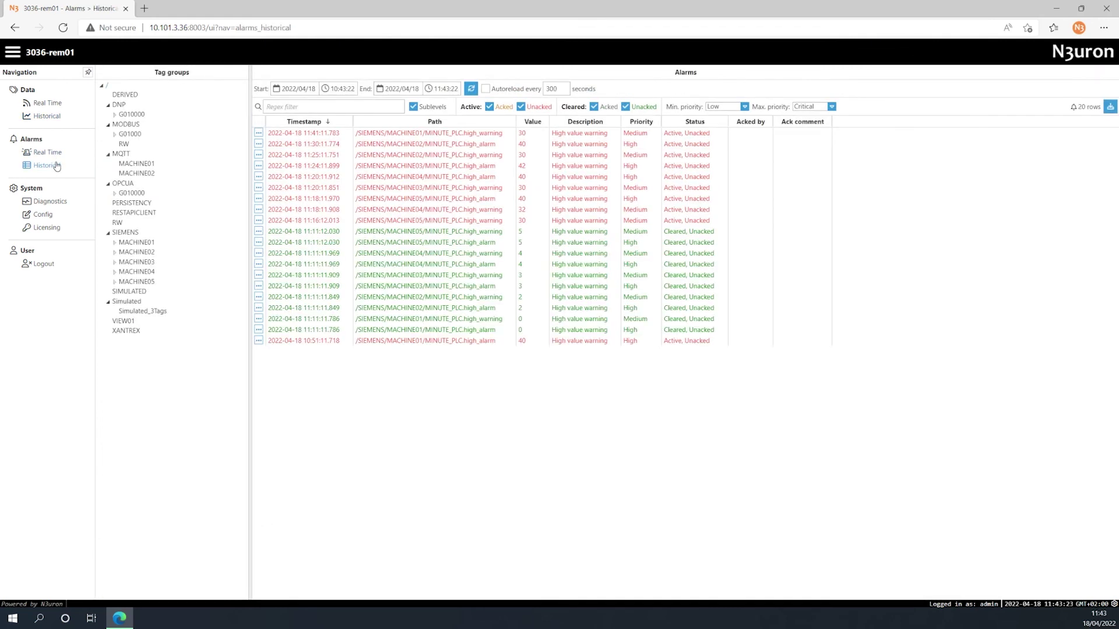
left_click(51, 153)
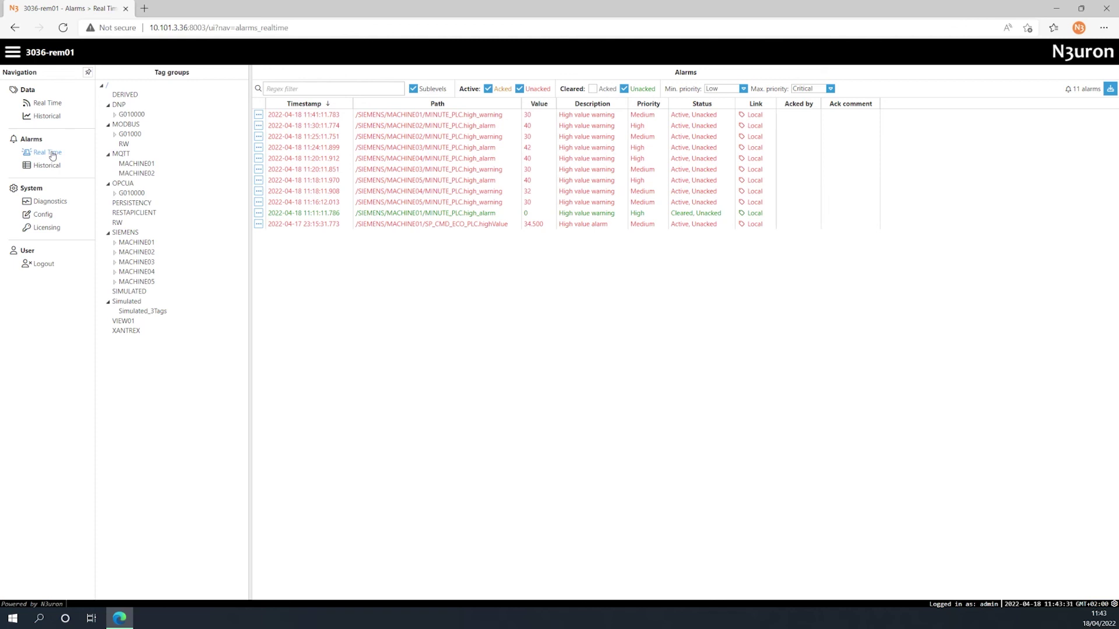
left_click(258, 213)
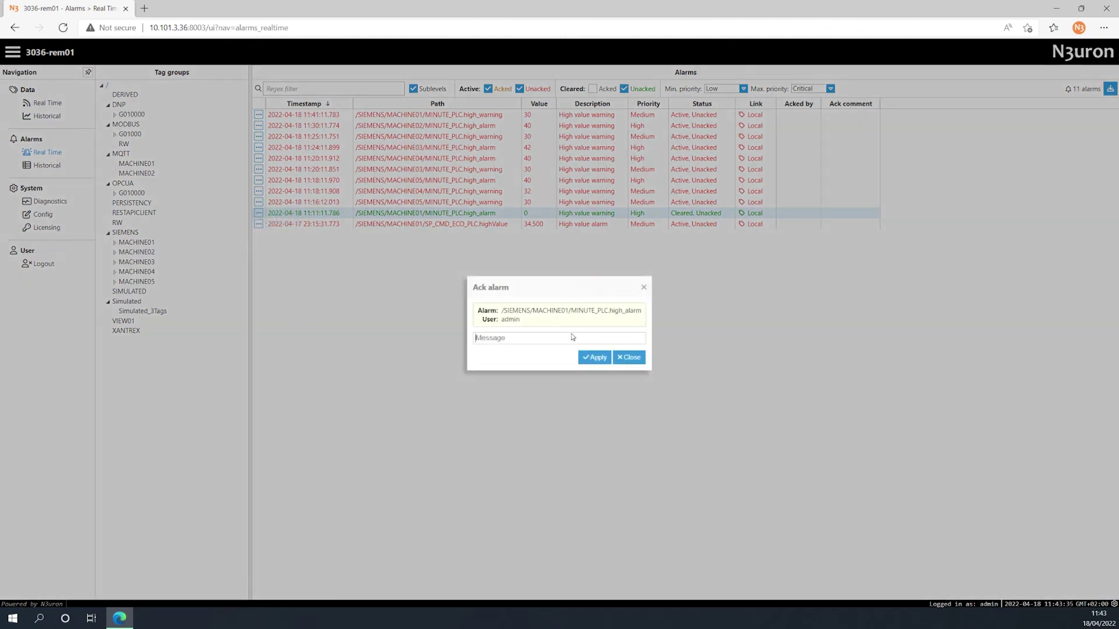
left_click(631, 356)
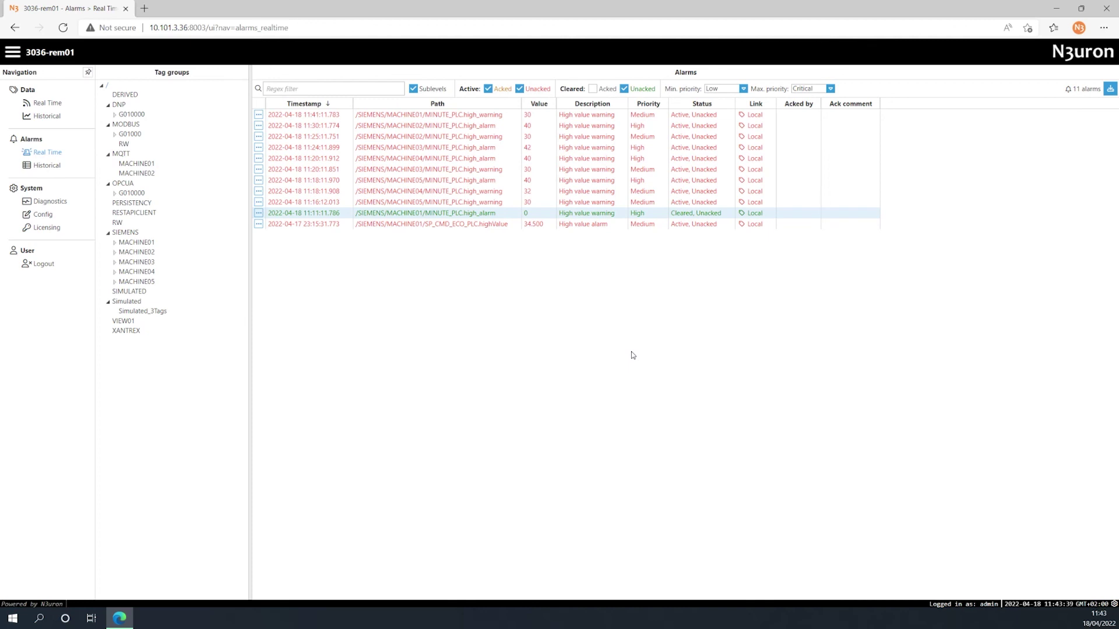
- List the past hour's 20 historical alarms and bring up their CSV download options
left_click(47, 165)
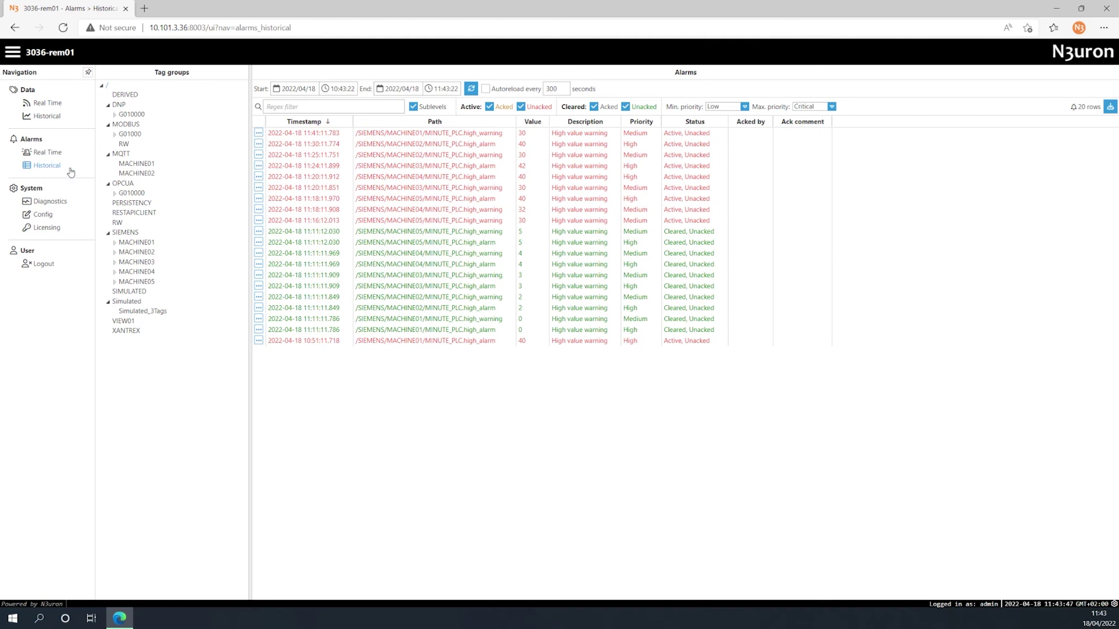
left_click(1111, 107)
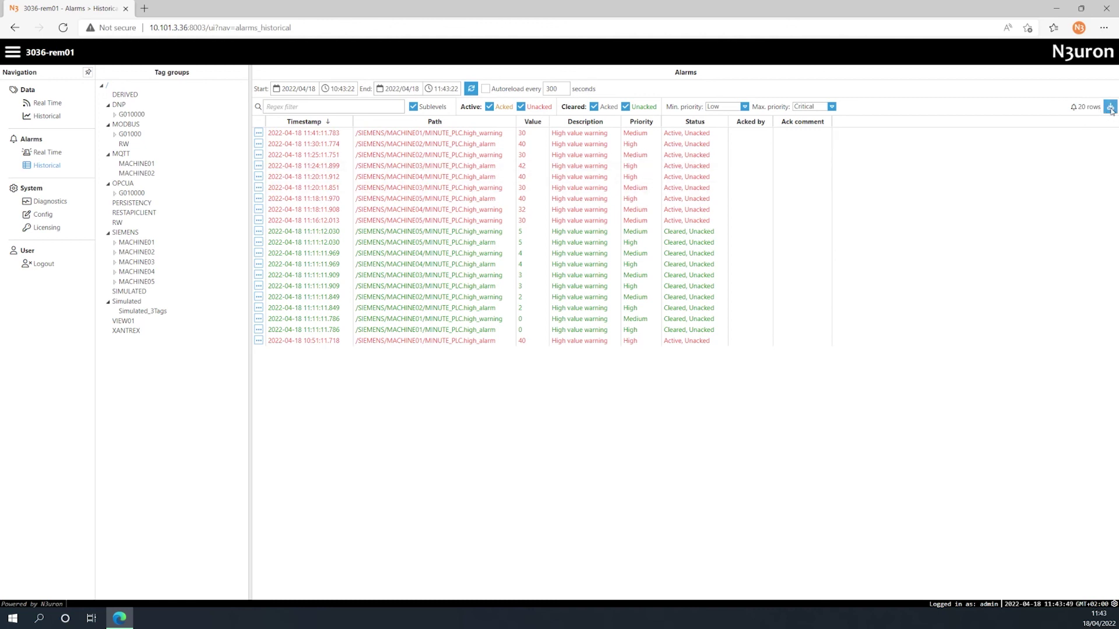